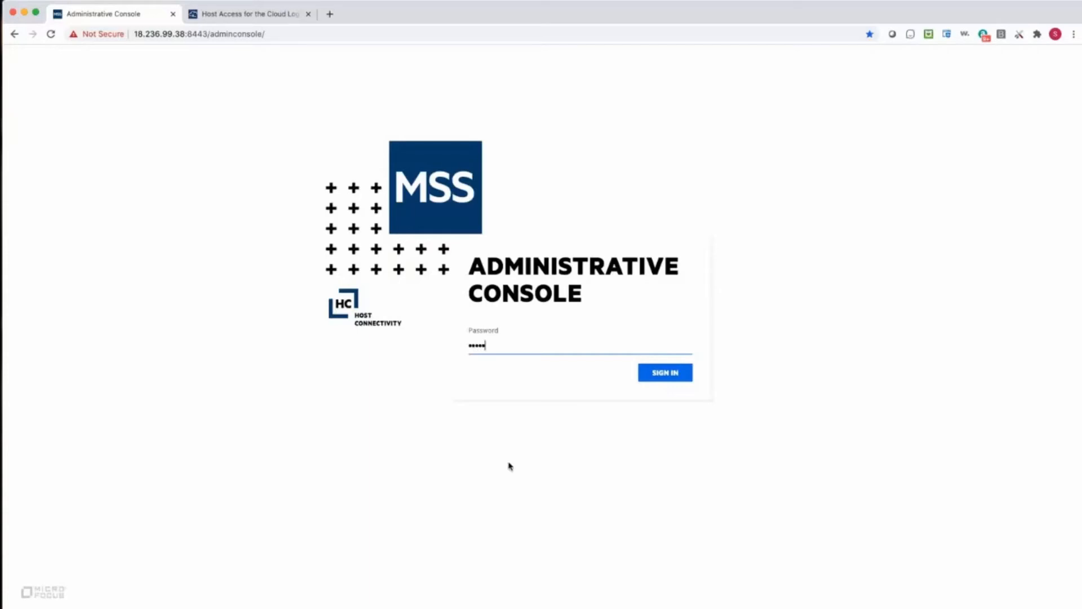
# Sign in and open the Edit LDAP Server page for 172.31.28.51 under Authentication & Authorization
pyautogui.press('Return')
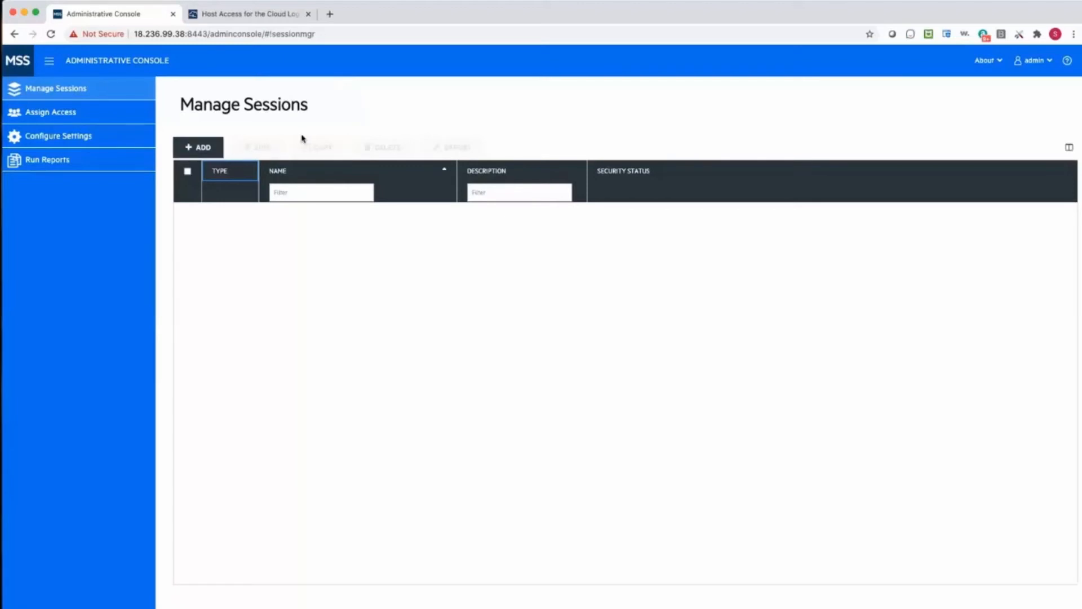
pyautogui.click(86, 141)
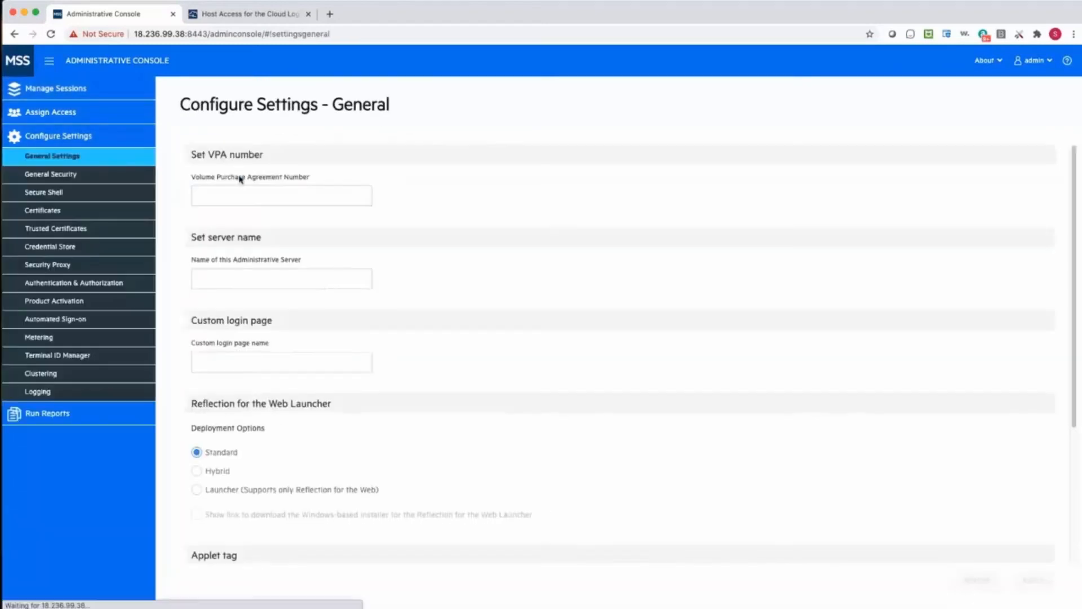
pyautogui.click(86, 287)
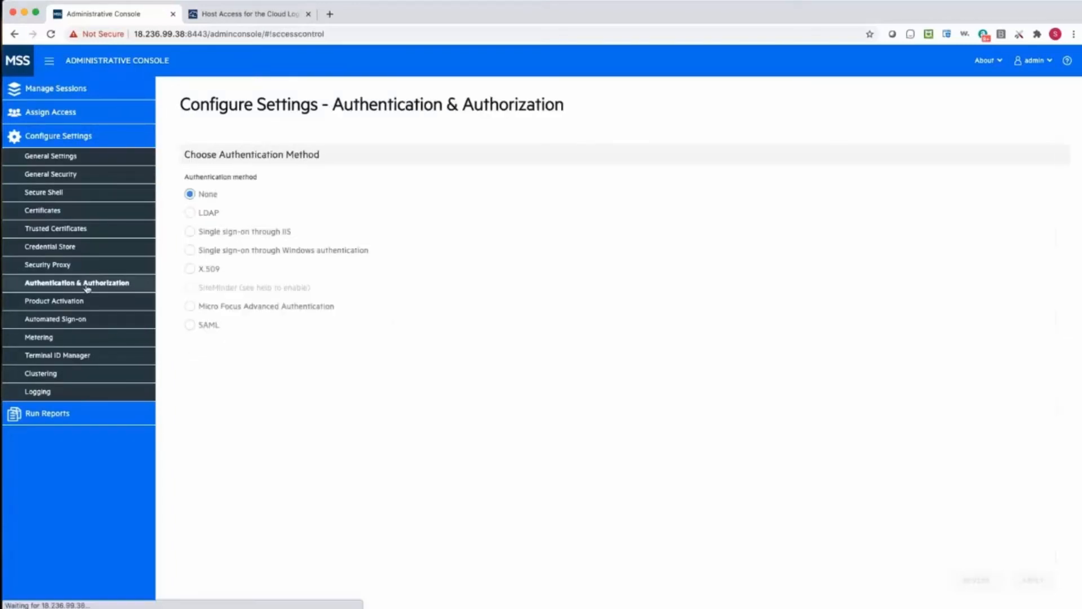
pyautogui.click(208, 213)
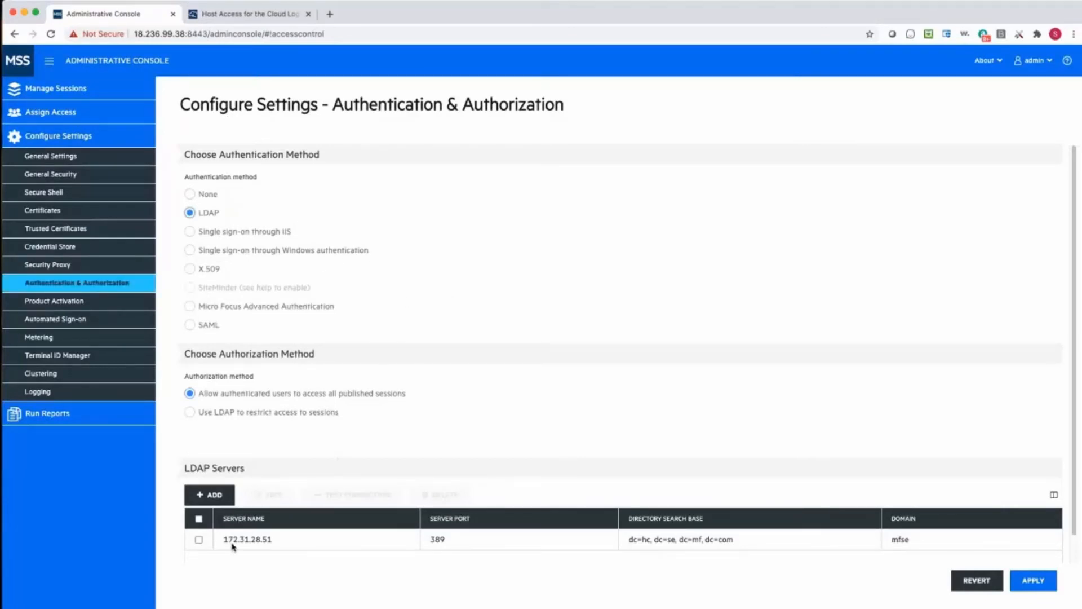
pyautogui.click(202, 540)
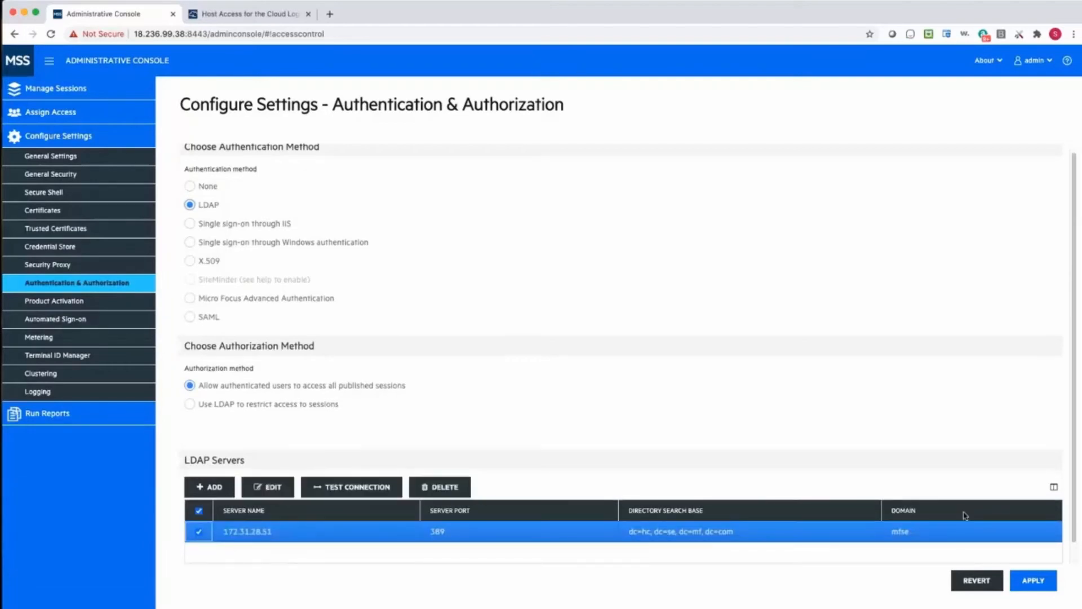
pyautogui.click(267, 486)
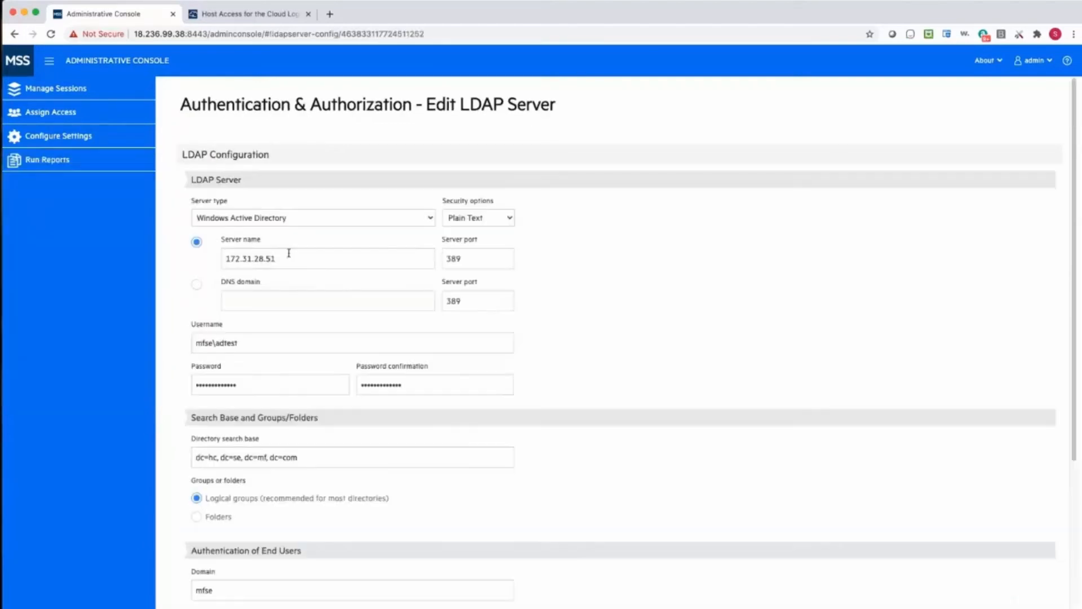
# Review the LDAP server name, Windows Active Directory type, username and directory search base fields
pyautogui.doubleClick(276, 259)
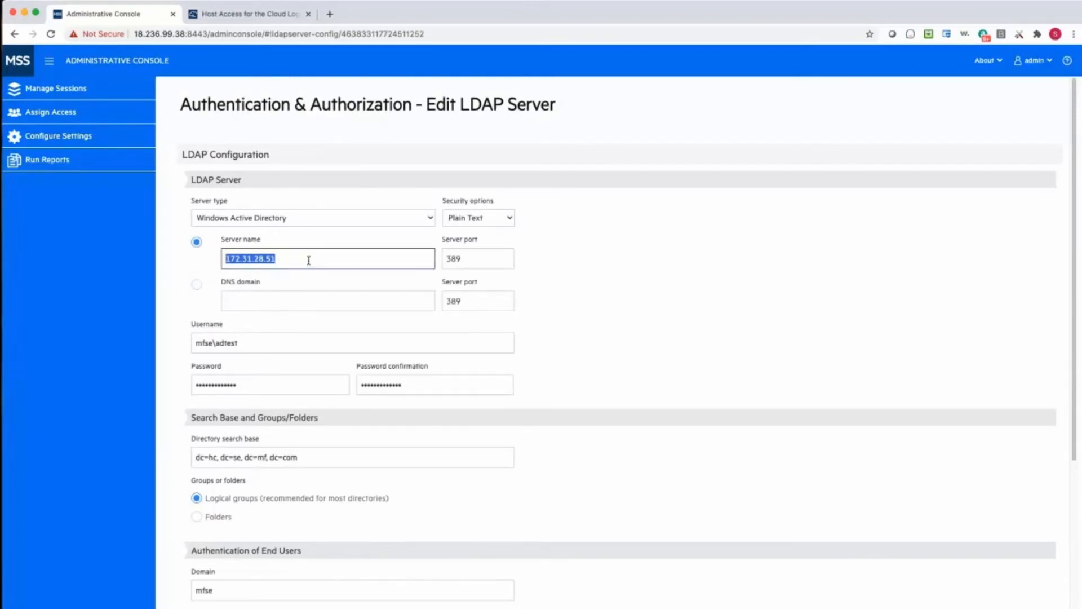
pyautogui.click(297, 220)
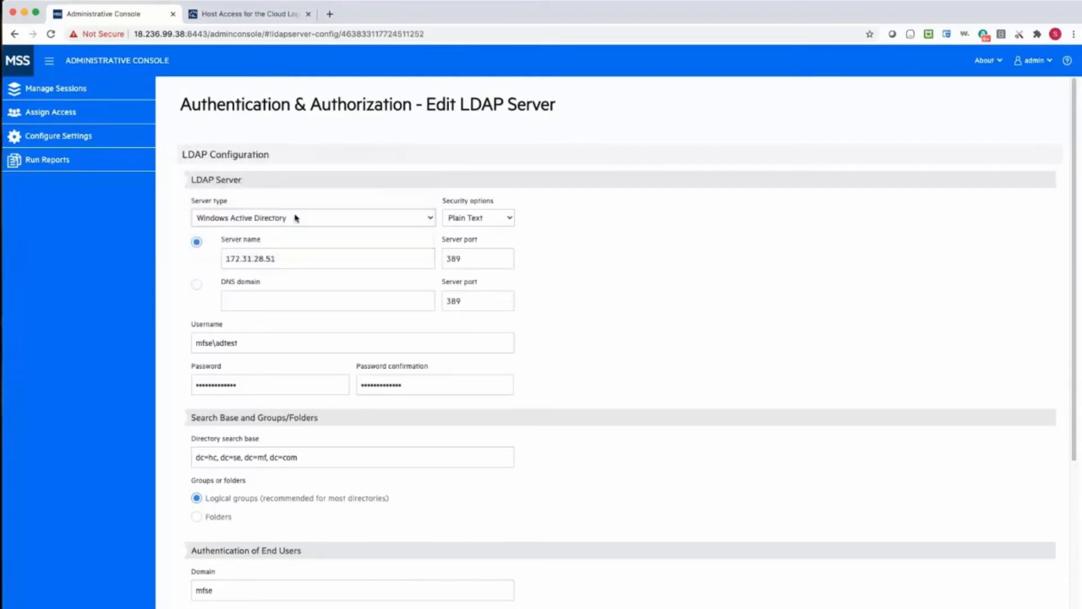
pyautogui.click(297, 218)
pyautogui.moveTo(273, 343); pyautogui.dragTo(154, 335)
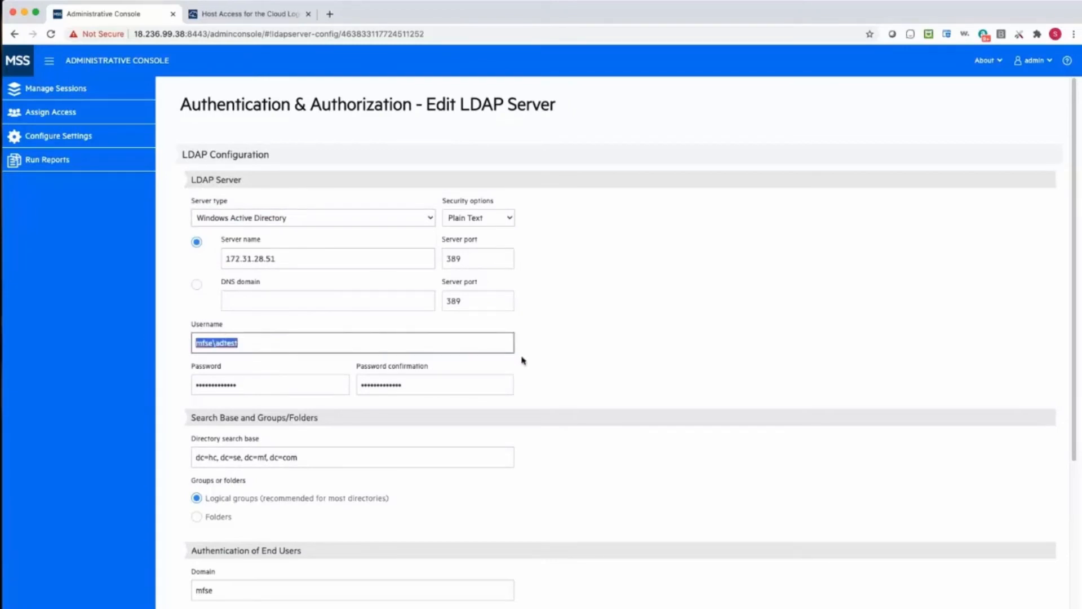
pyautogui.click(556, 359)
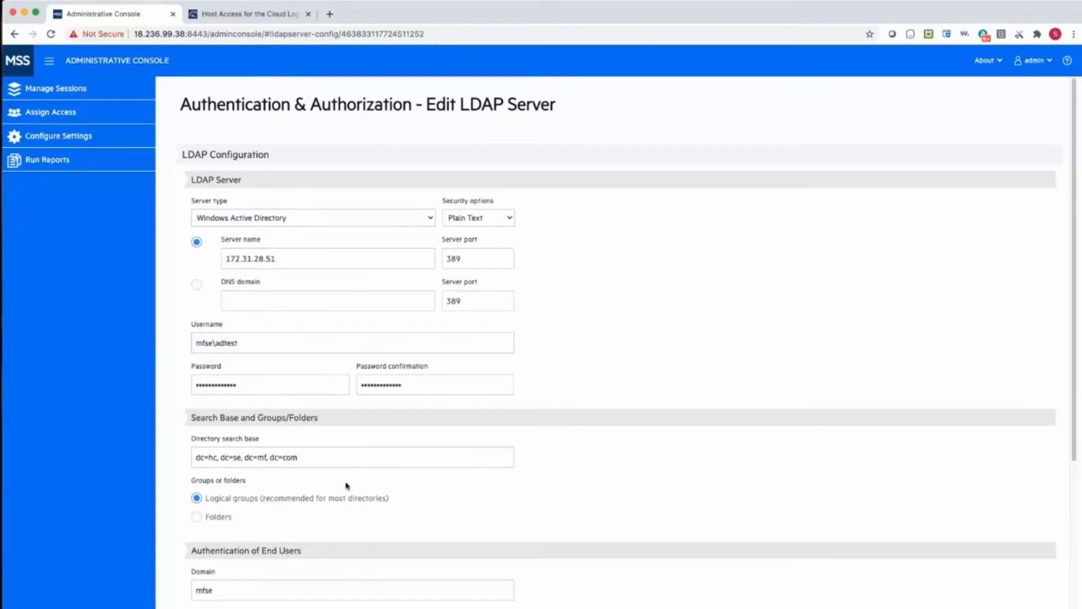
pyautogui.click(376, 448)
pyautogui.scroll(-4, 580, 474)
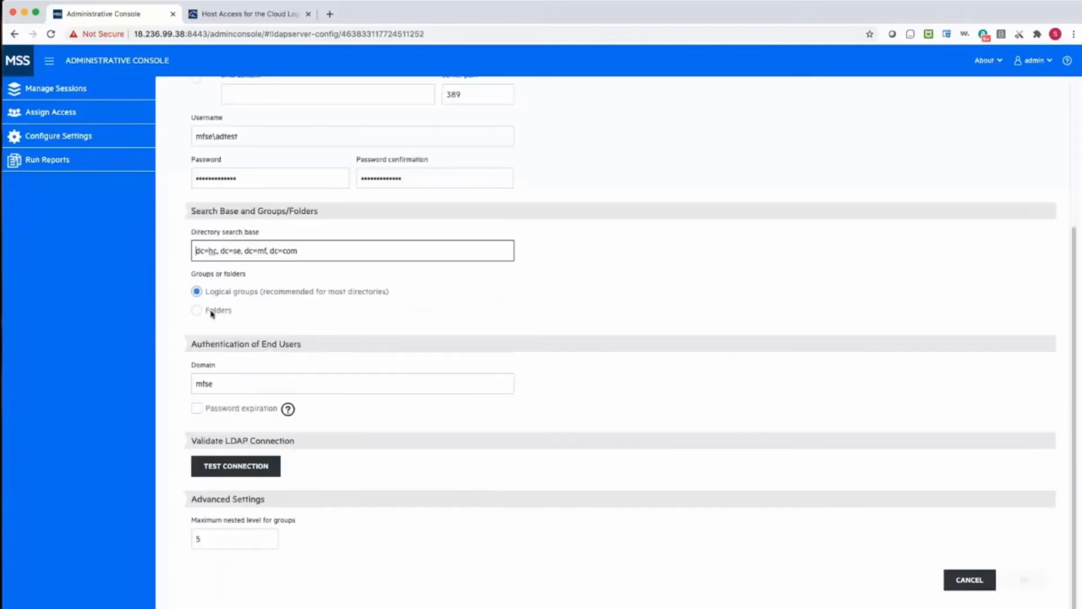
pyautogui.press('super+a')
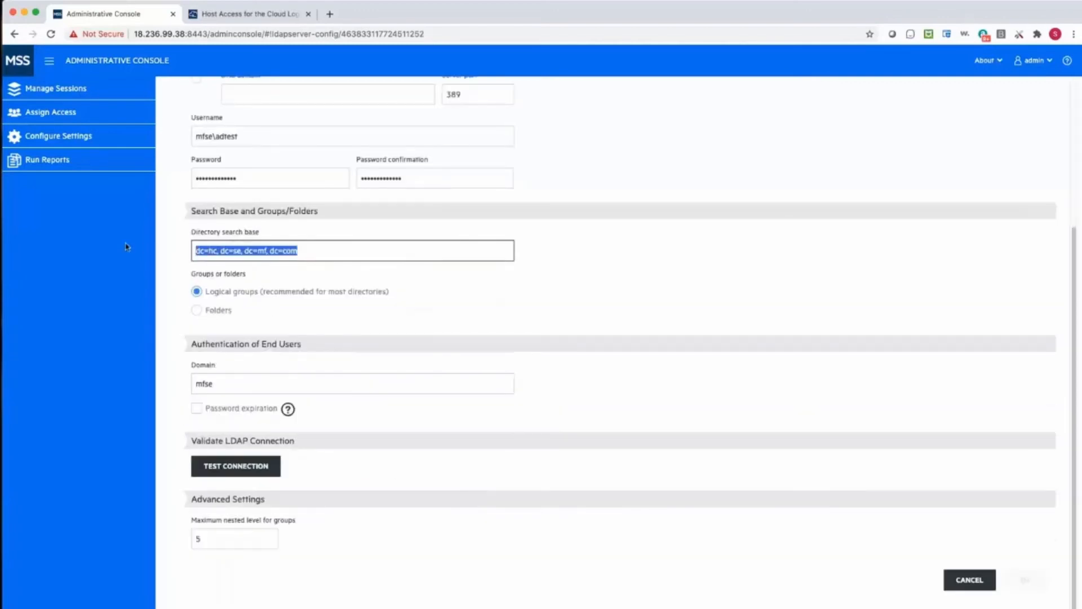
pyautogui.click(173, 247)
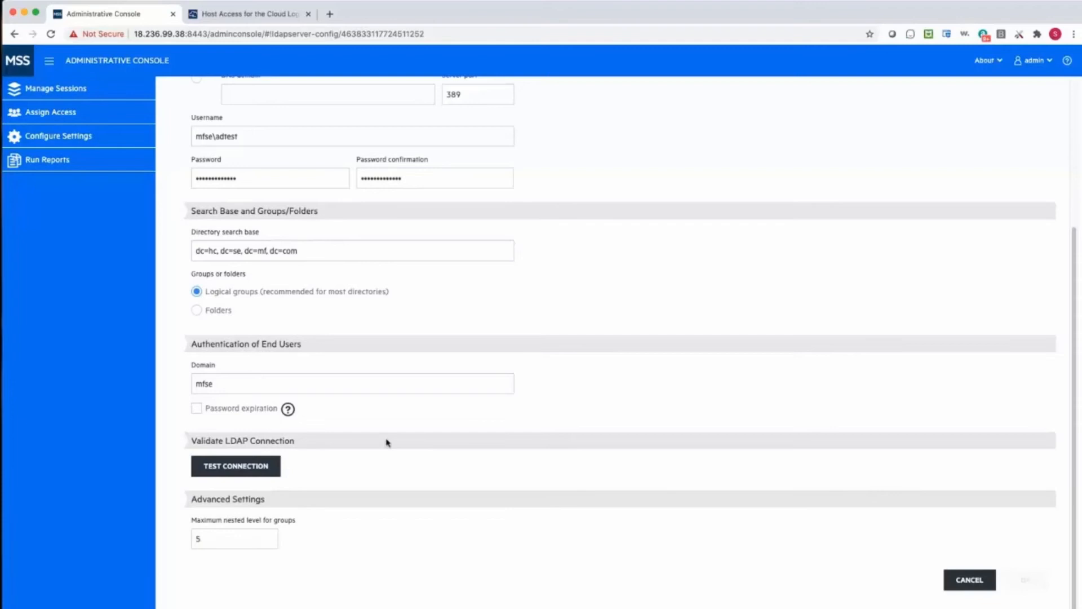
# Test the connection to 172.31.28.51, dismiss the Success result, and cancel the form unchanged
pyautogui.click(278, 468)
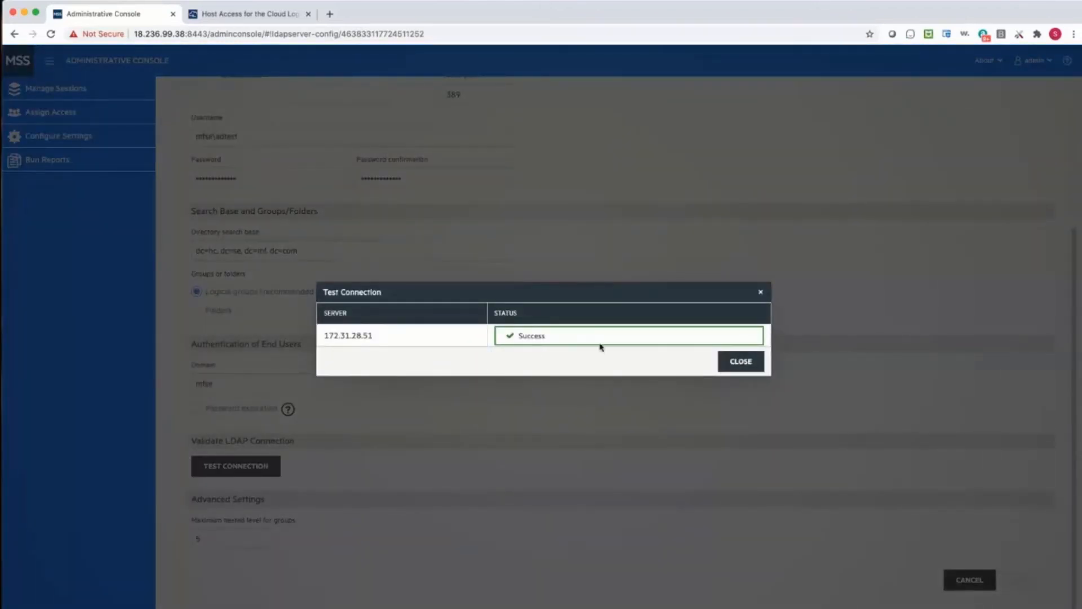
pyautogui.click(754, 363)
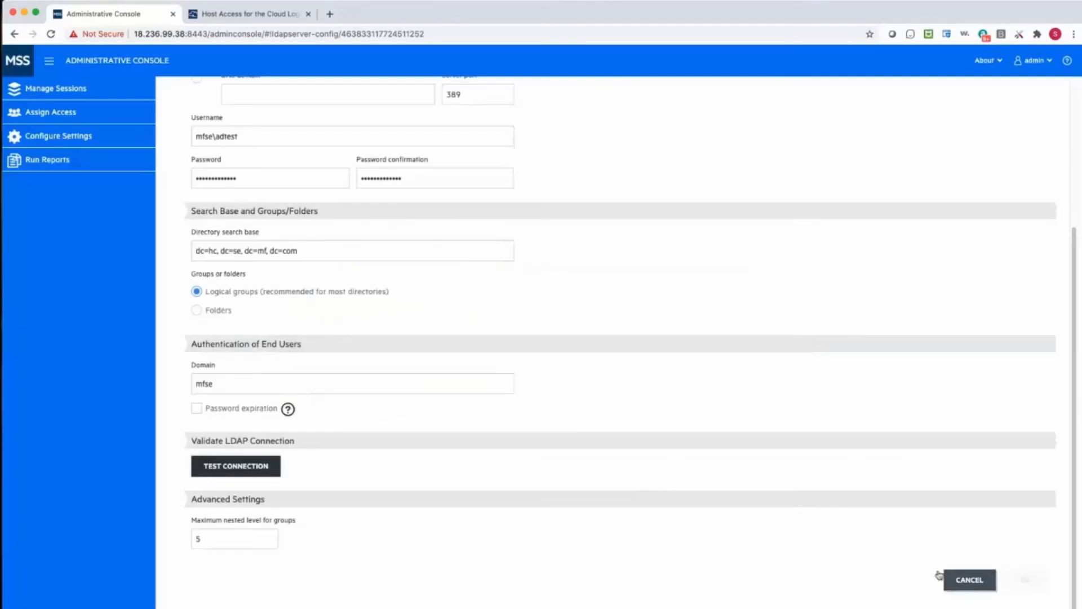
pyautogui.click(953, 579)
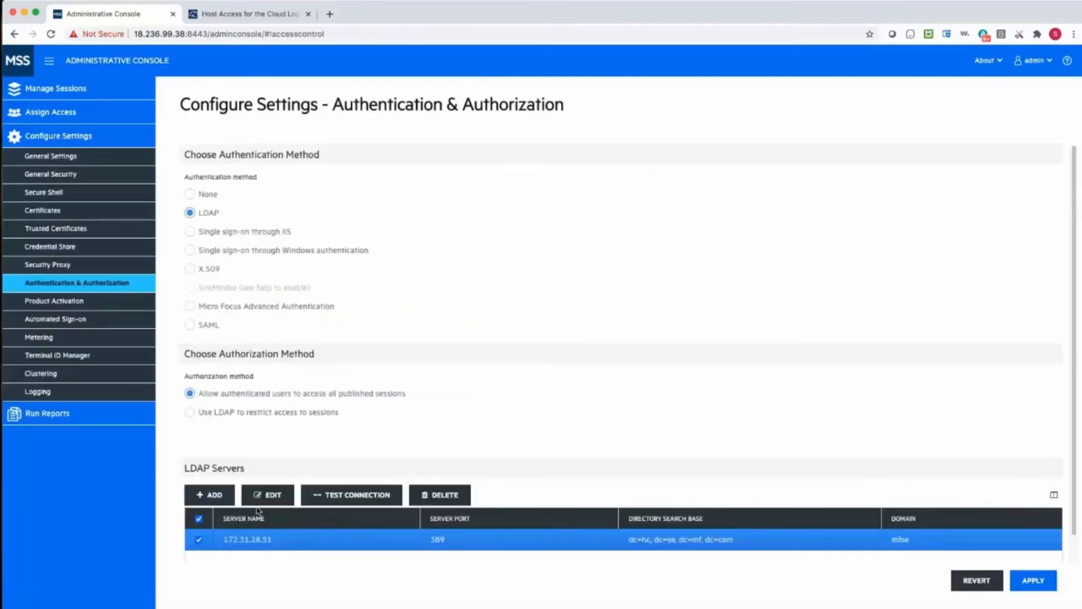
# Reselect LDAP server 172.31.28.51, apply the LDAP authentication settings, and go to Manage Sessions
pyautogui.click(192, 542)
pyautogui.click(199, 535)
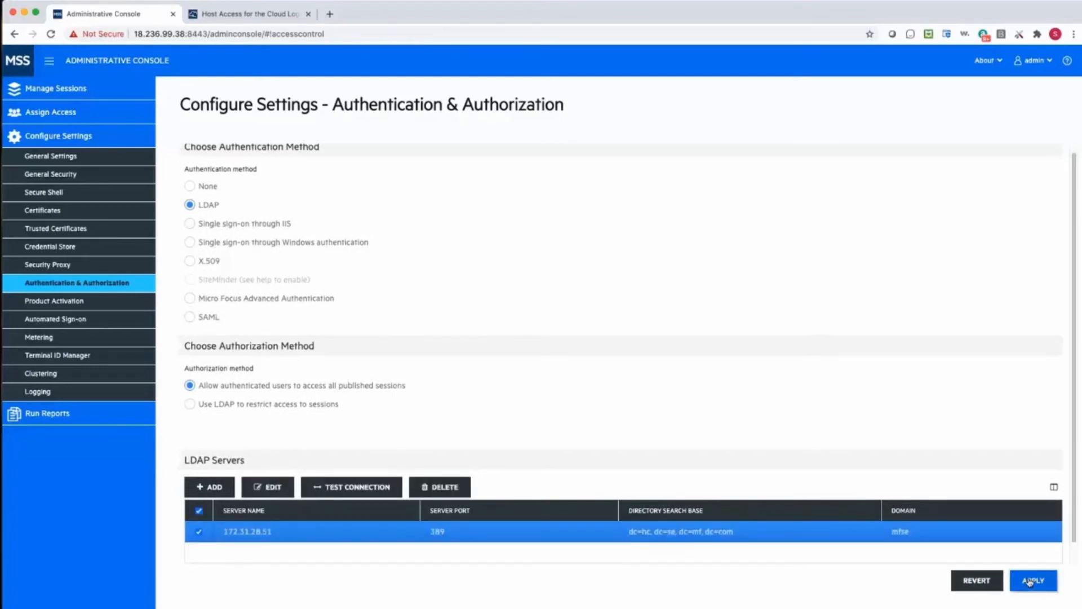
pyautogui.click(1030, 581)
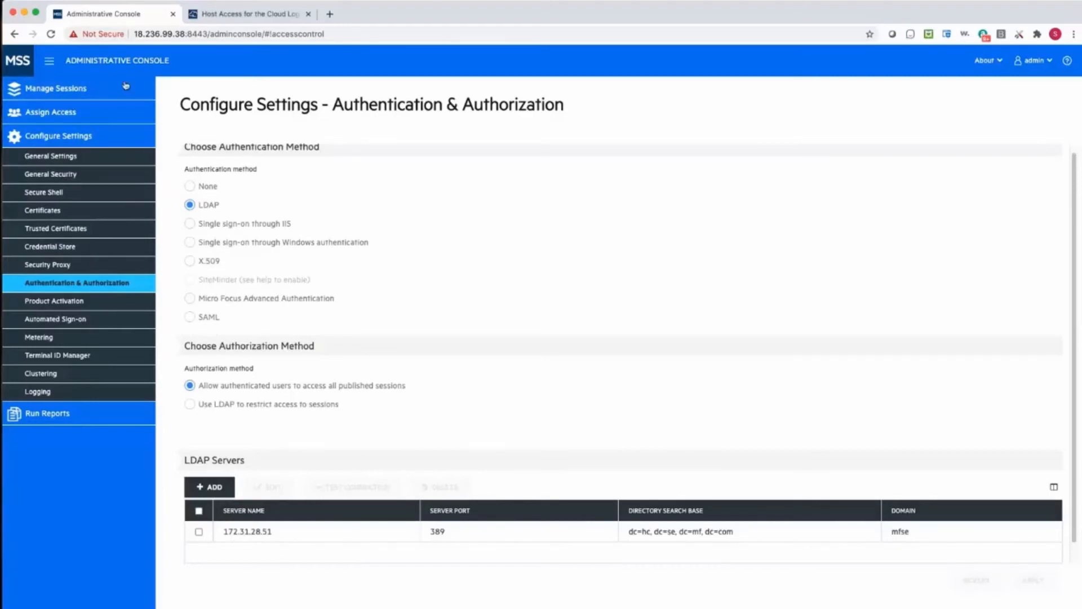
pyautogui.click(111, 92)
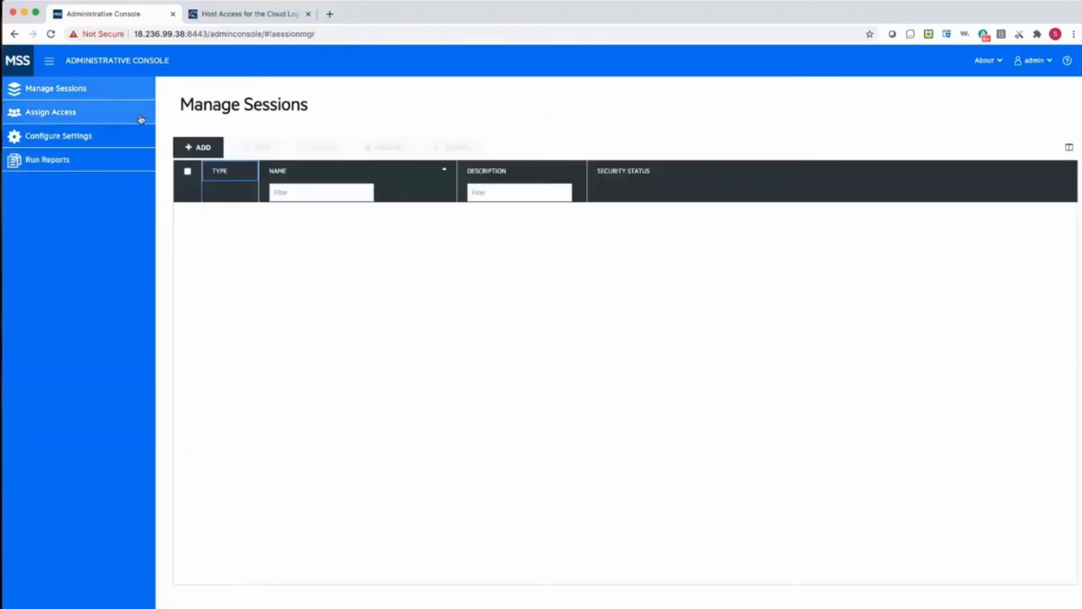
# Add a Host Access for the Cloud session named Dallas and launch it
pyautogui.click(200, 147)
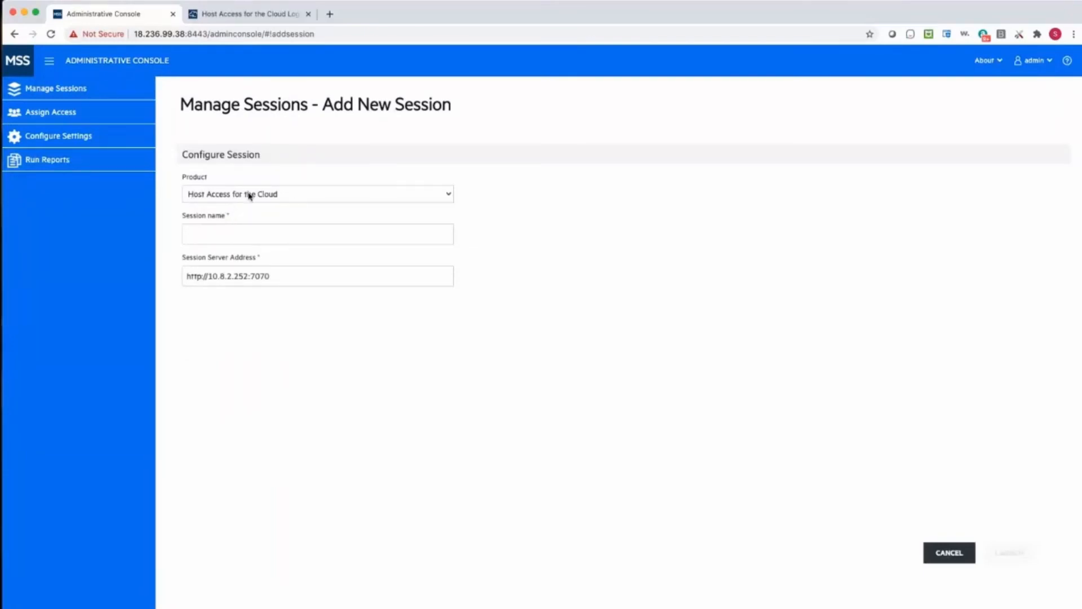
pyautogui.click(211, 236)
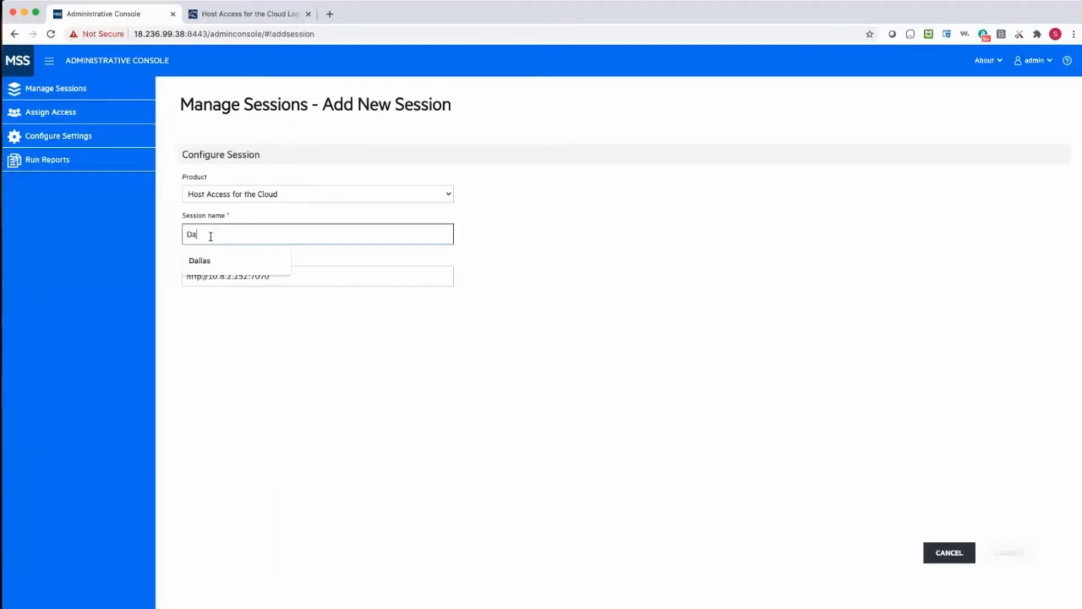
pyautogui.write('Dallas')
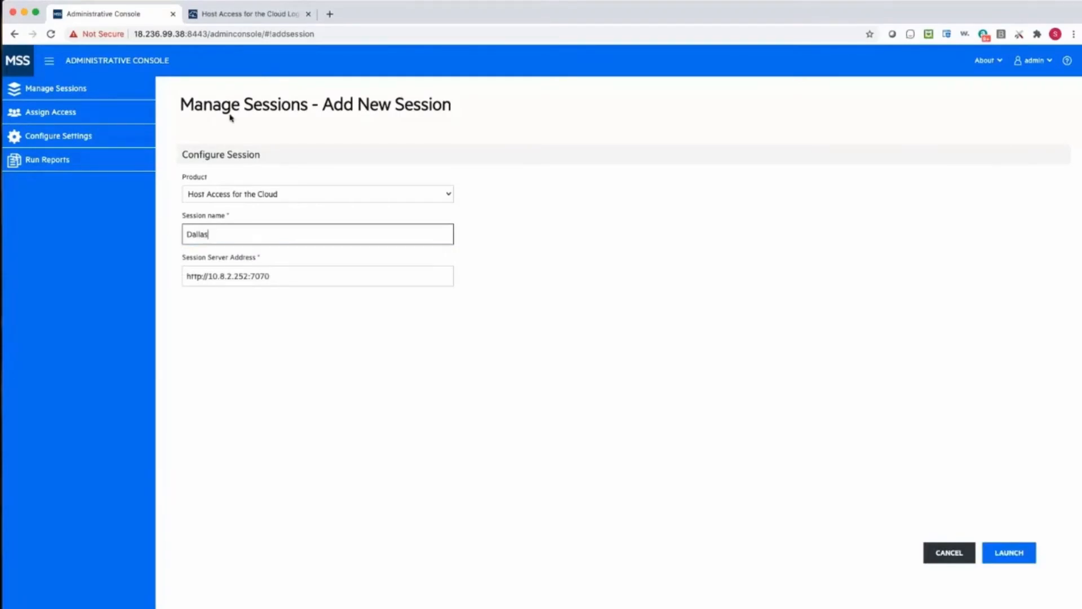
pyautogui.click(1001, 550)
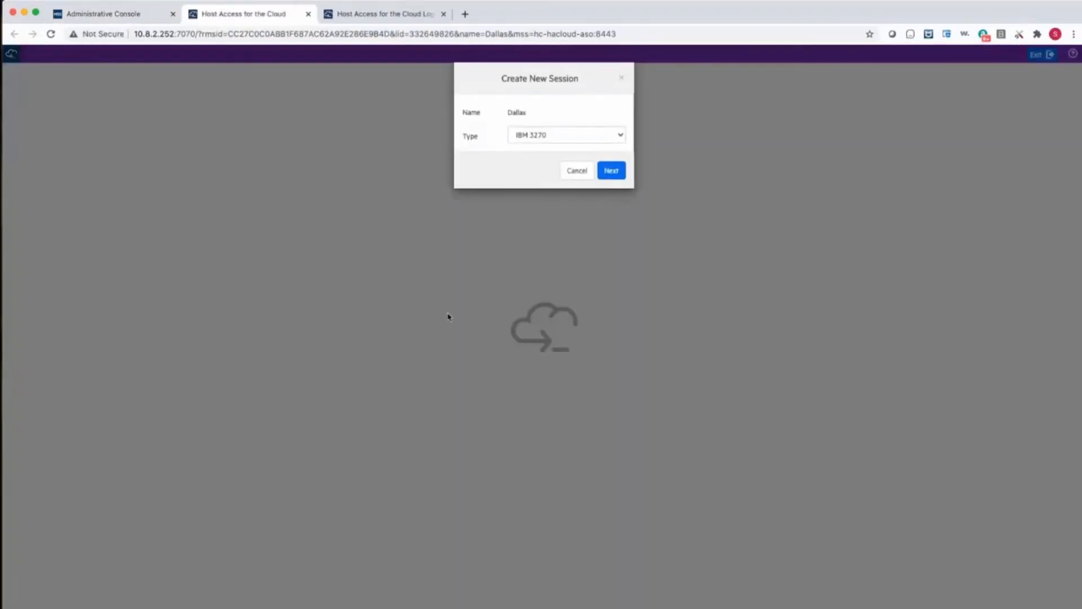
# Choose IBM 3270 as the session type and enter the host dallas.attachmate.com
pyautogui.click(571, 140)
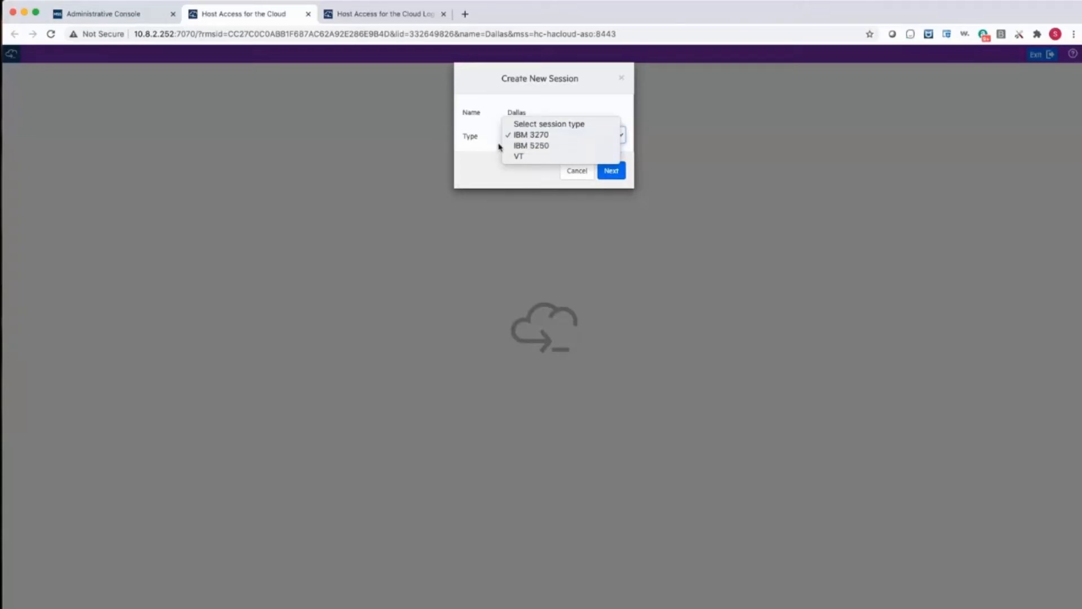
pyautogui.click(613, 175)
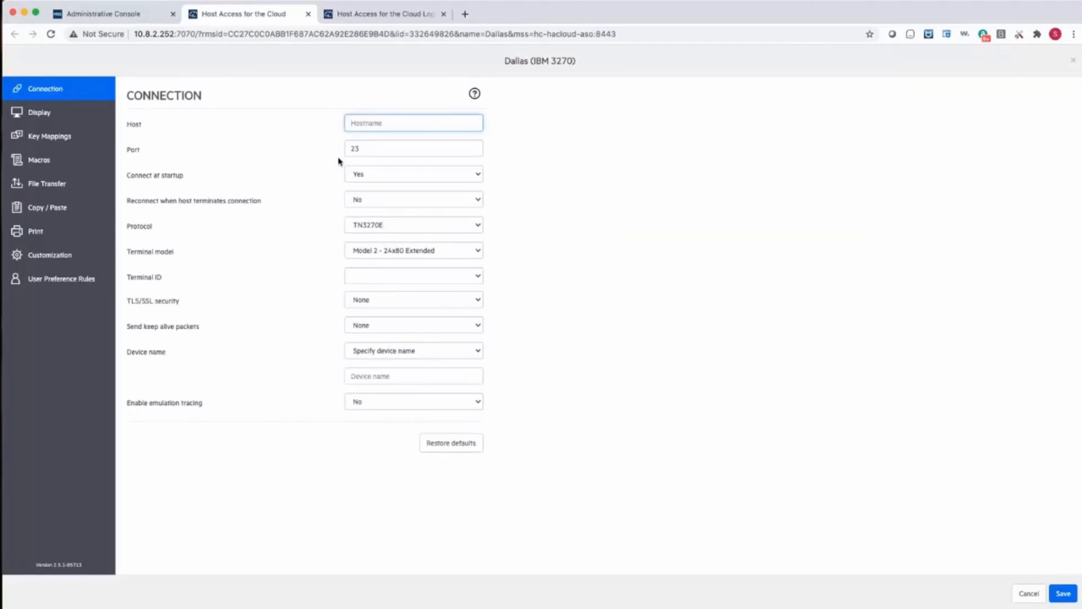
pyautogui.write('dllasm')
pyautogui.press('BackSpace')
pyautogui.write('ac')
pyautogui.write('hmate.com')
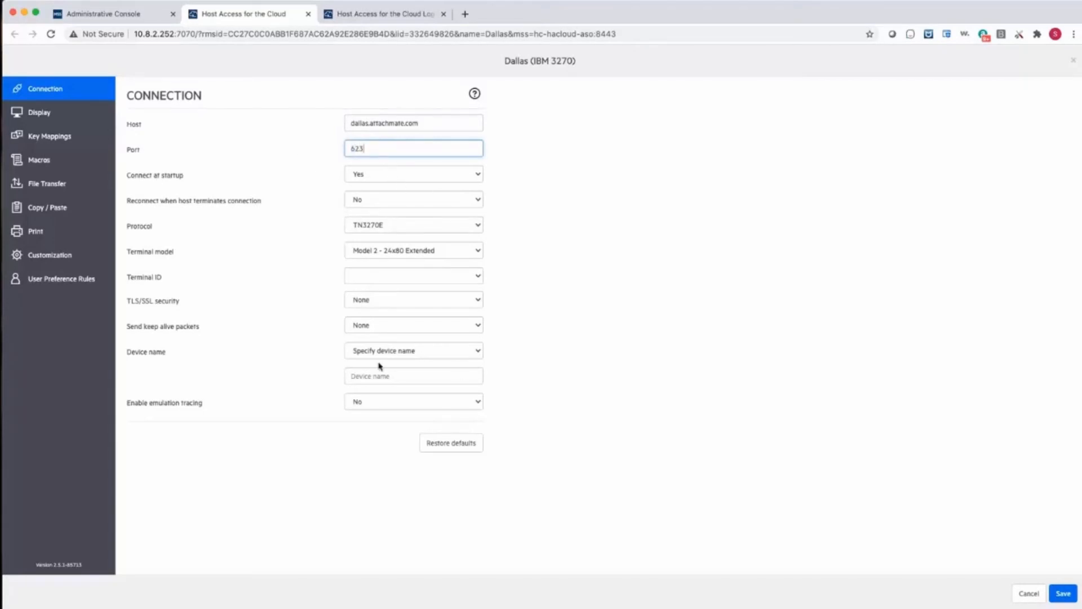
# Keep protocol TN3270E and terminal model Model 2 - 24x80 Extended on port 623
pyautogui.click(385, 226)
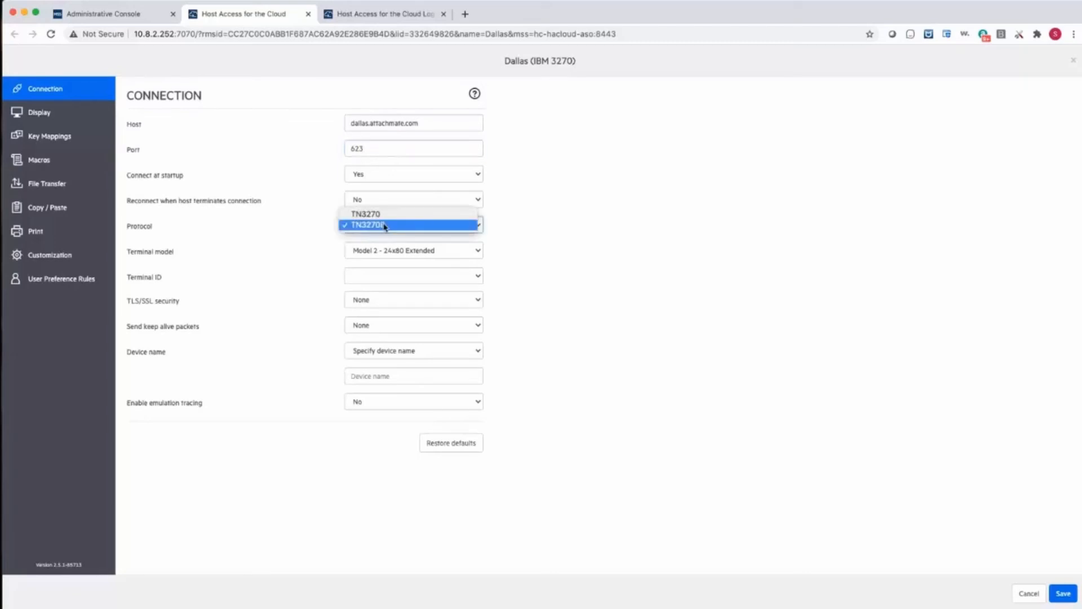
pyautogui.click(373, 227)
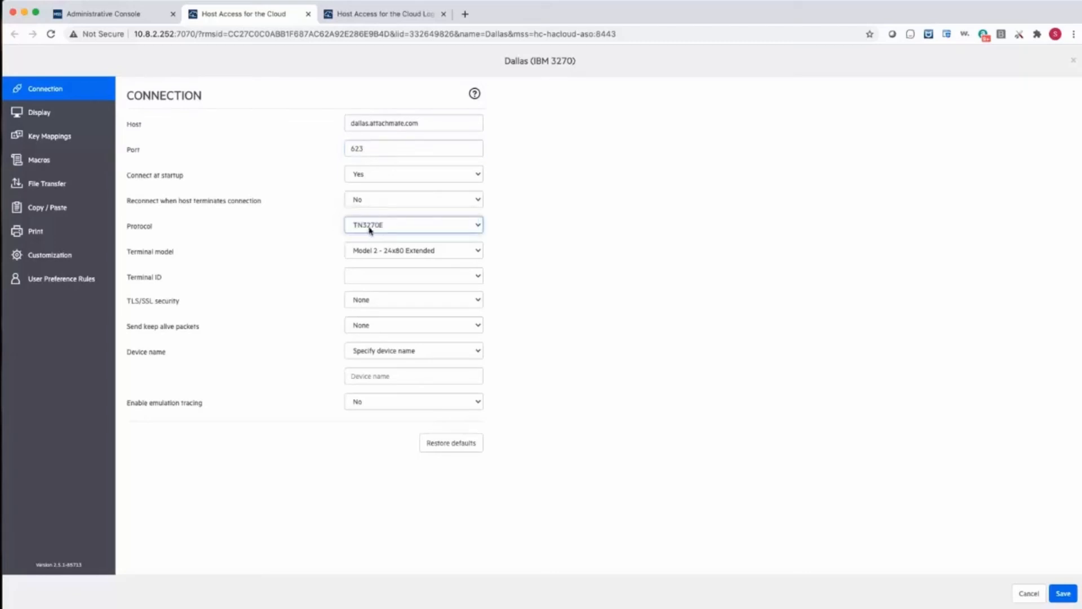
pyautogui.click(371, 229)
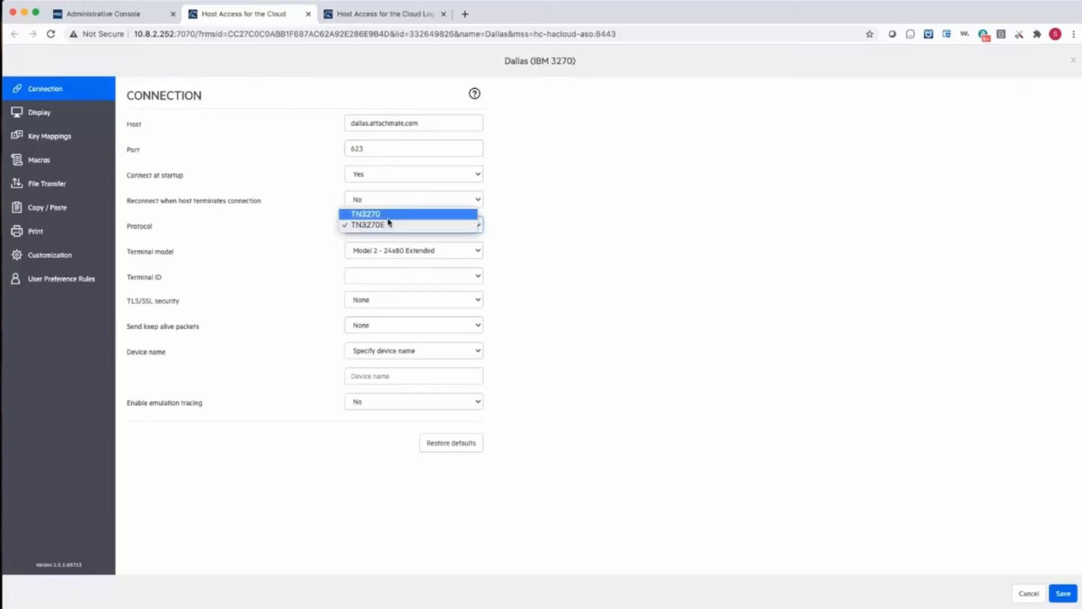
pyautogui.click(321, 237)
pyautogui.click(384, 246)
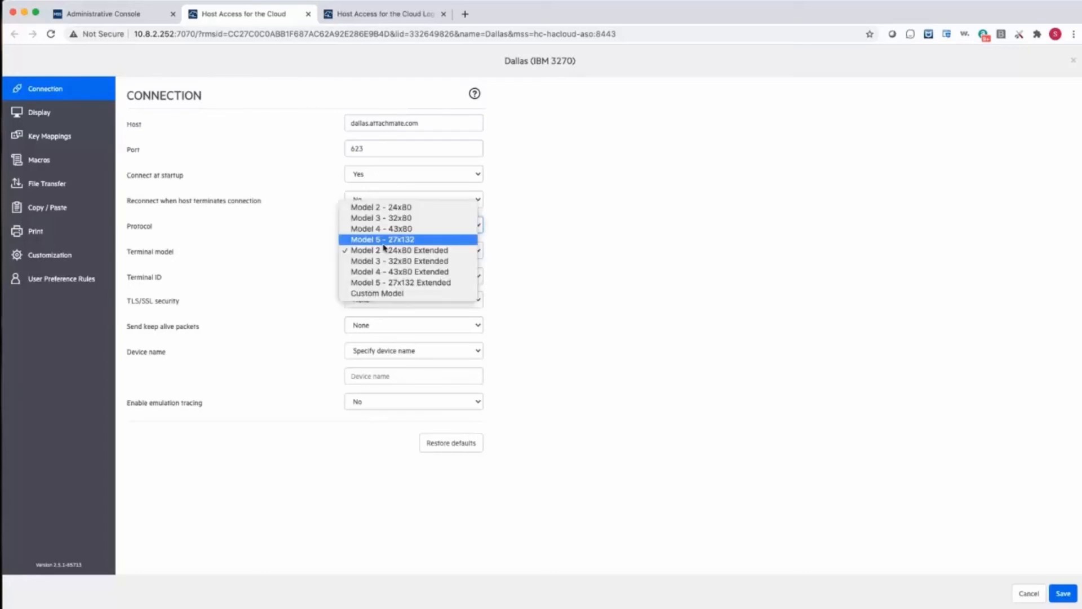
pyautogui.click(362, 252)
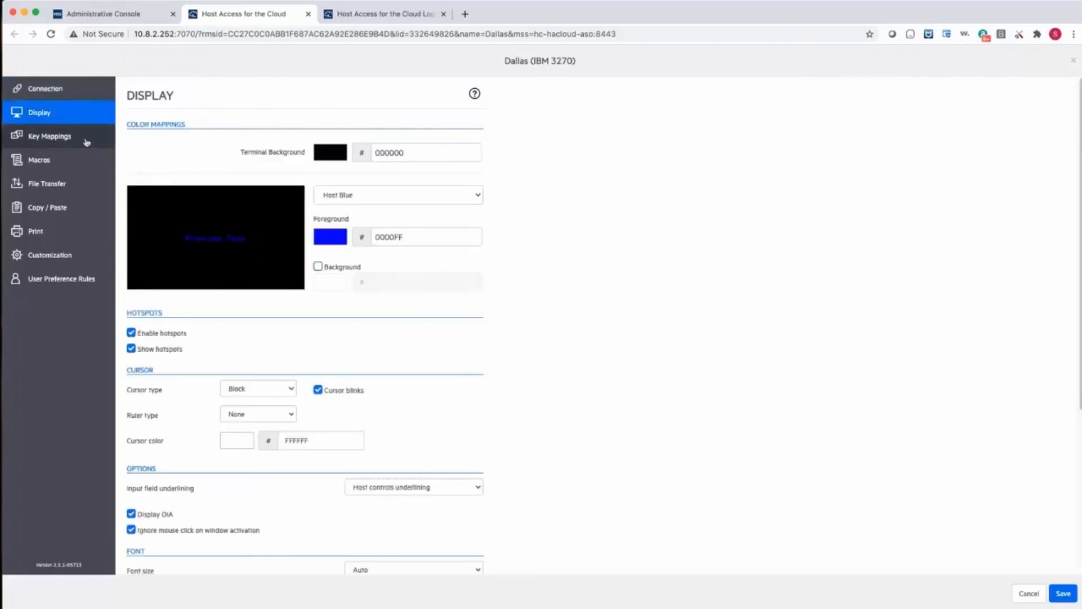
# Step through the Key Mapping, Macro, Copy Paste and Print pages to User Preference Rules
pyautogui.click(68, 145)
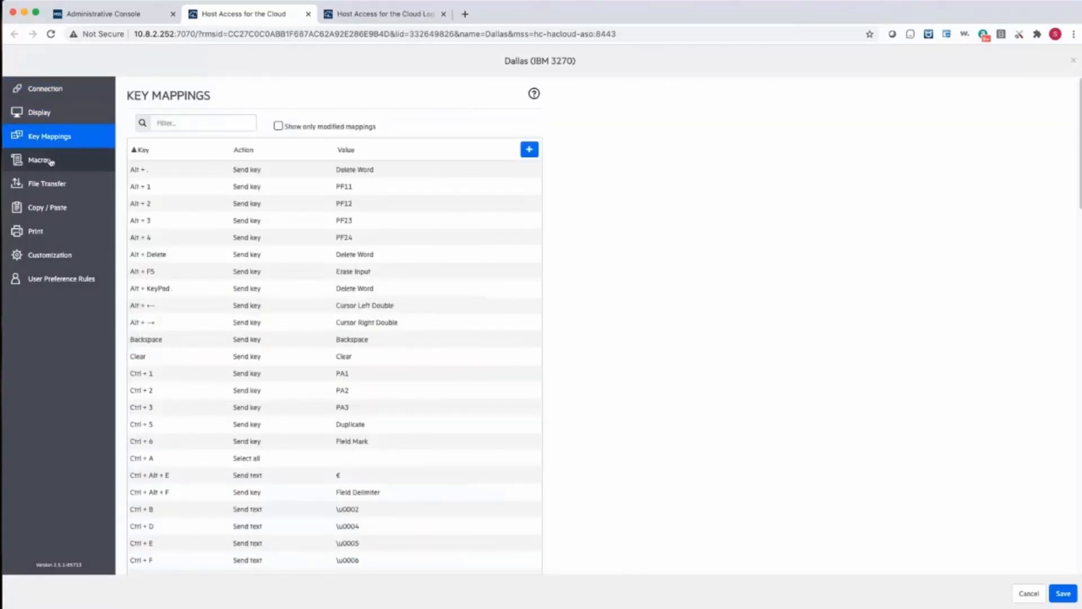
pyautogui.click(50, 162)
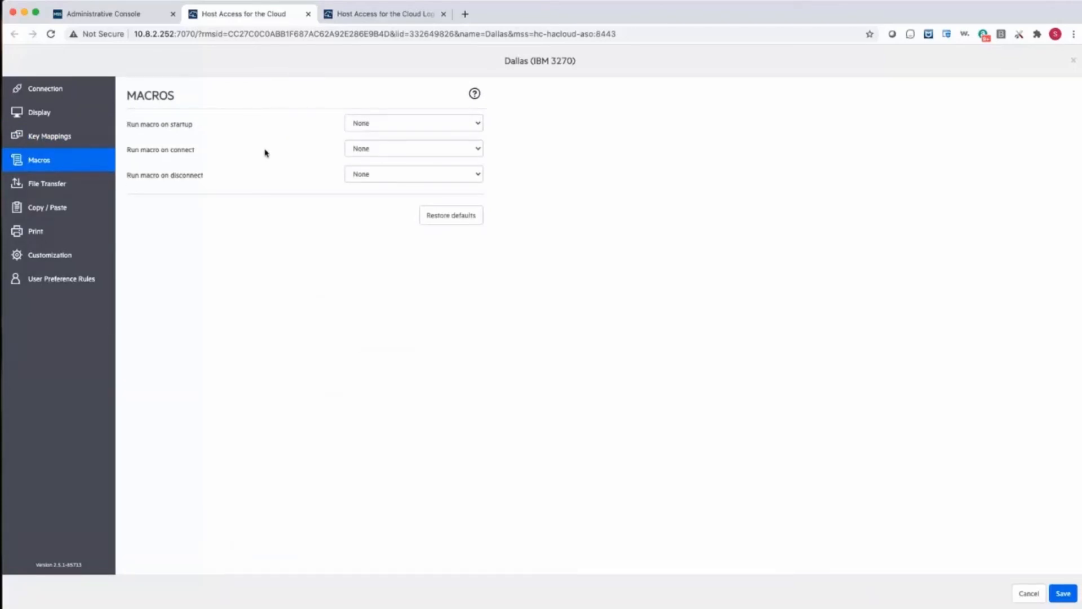
pyautogui.click(46, 209)
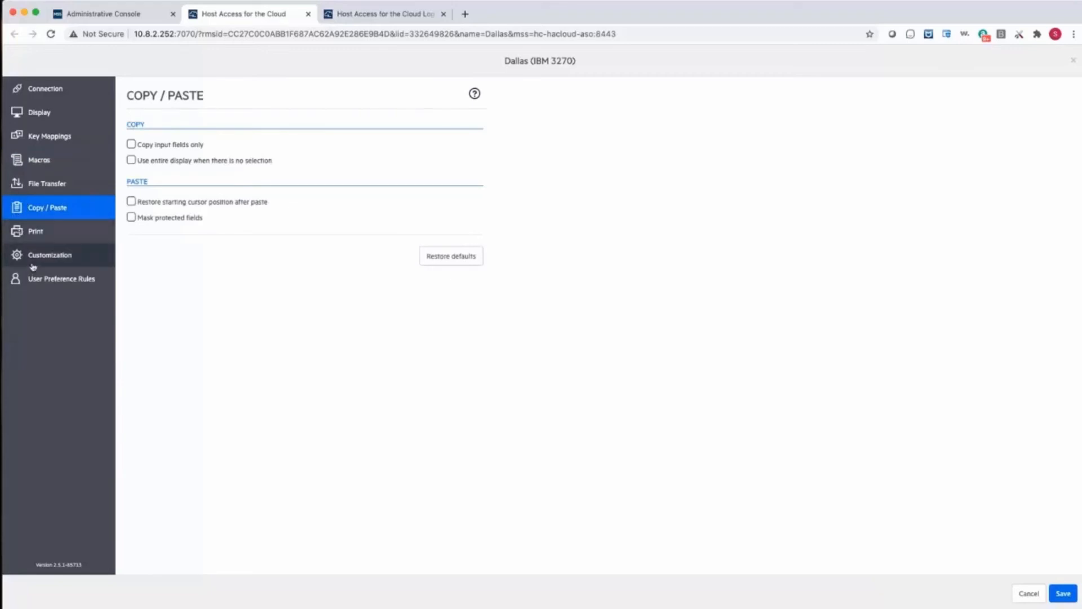
pyautogui.click(62, 232)
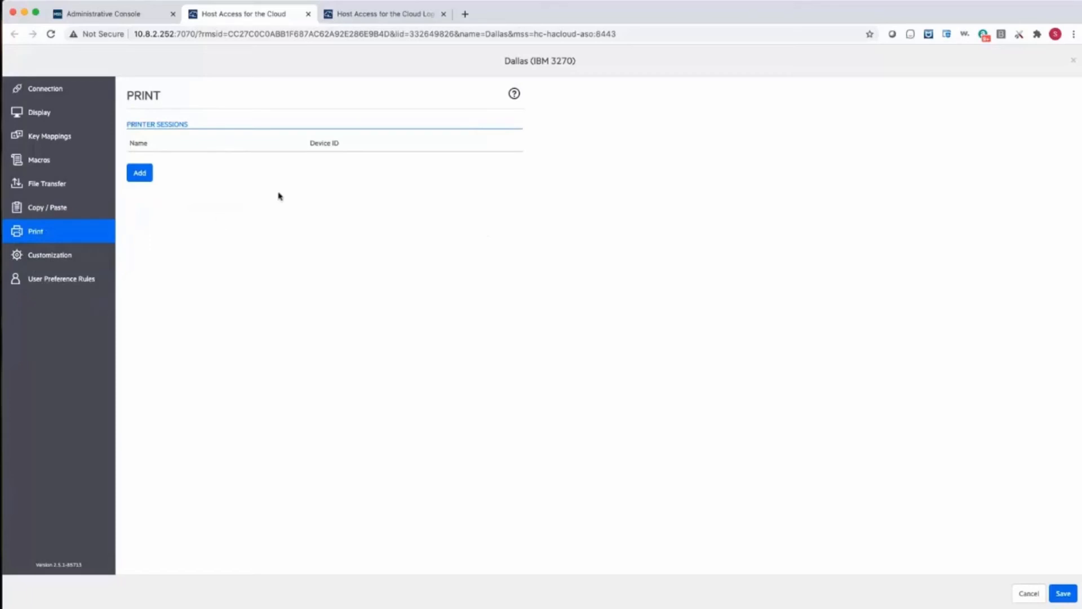
pyautogui.click(84, 279)
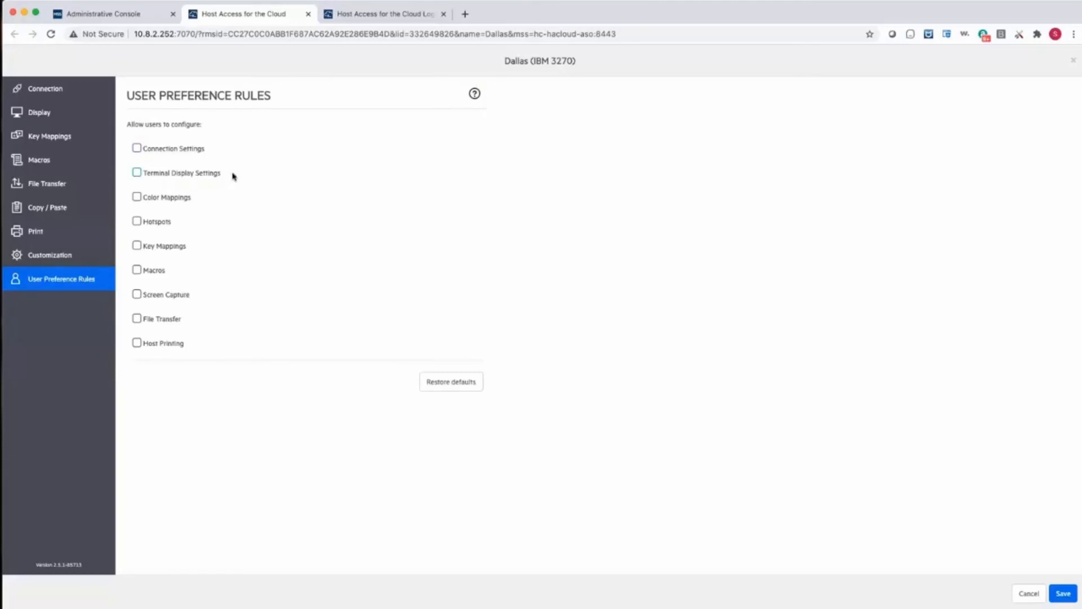
# Allow users to change terminal display settings, color mappings, key mappings and file transfer
pyautogui.click(185, 177)
pyautogui.click(172, 199)
pyautogui.click(139, 247)
pyautogui.click(148, 319)
# Save the Dallas session, send ci to the host as a test, and exit to the console
pyautogui.click(1063, 593)
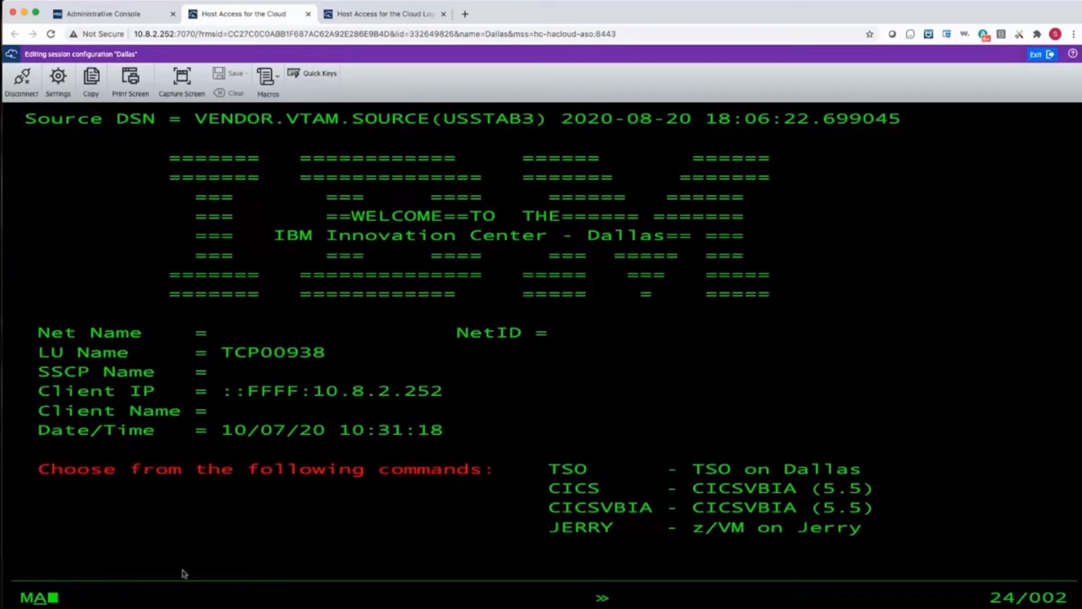
pyautogui.write('ci')
pyautogui.press('Return')
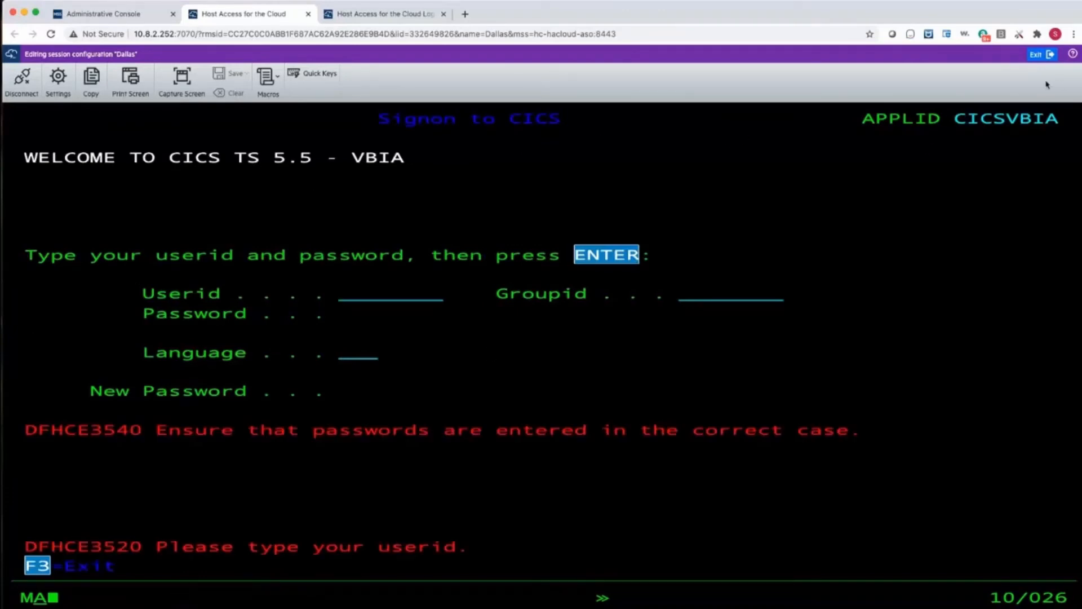
pyautogui.click(1042, 55)
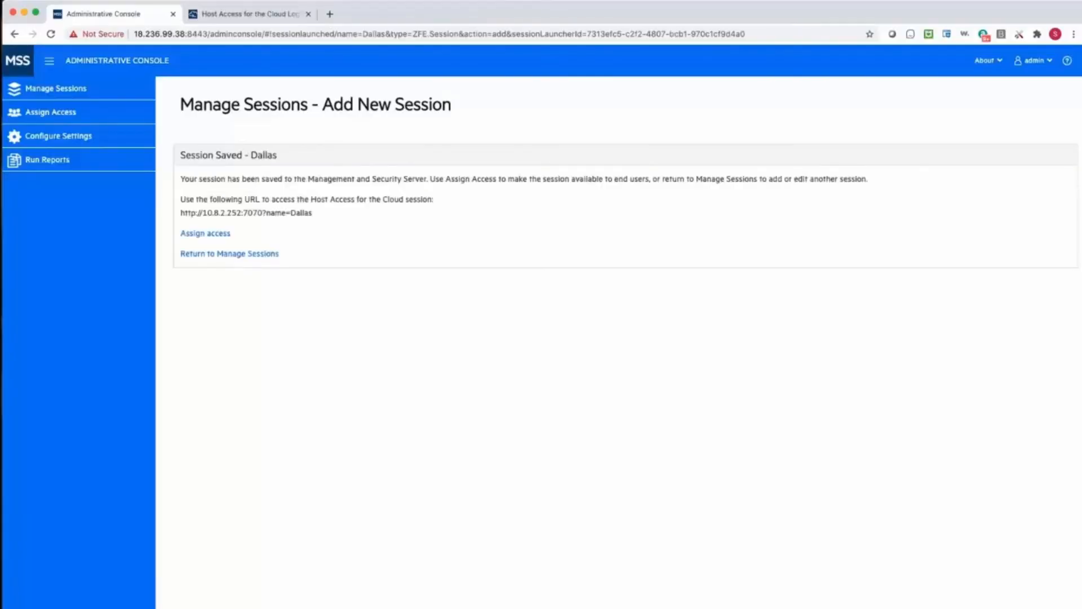
# Assign the Dallas session to All Users and apply the assignment
pyautogui.click(197, 233)
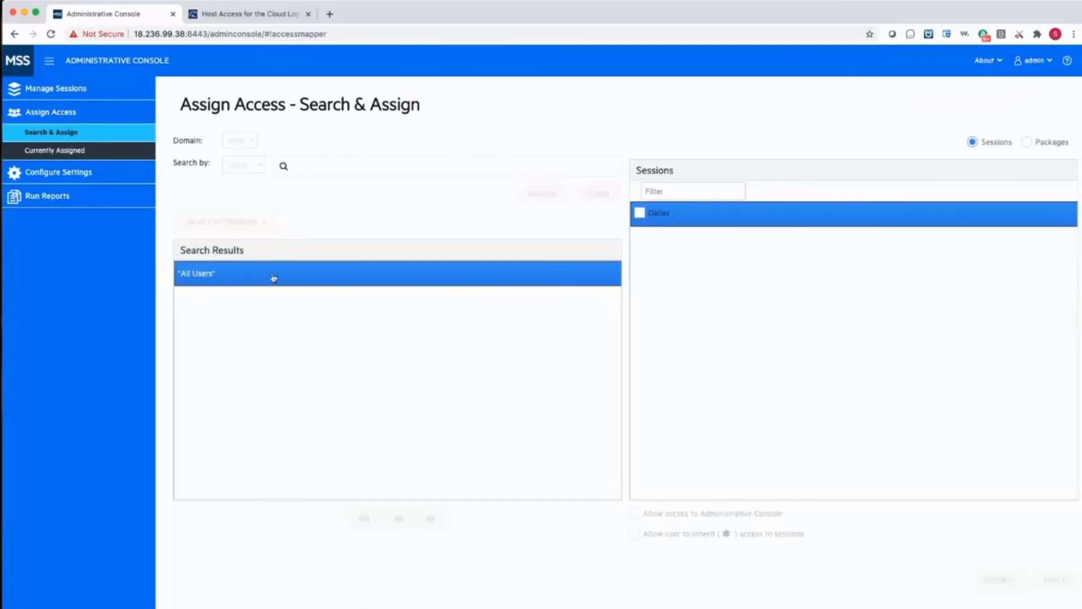
pyautogui.click(641, 215)
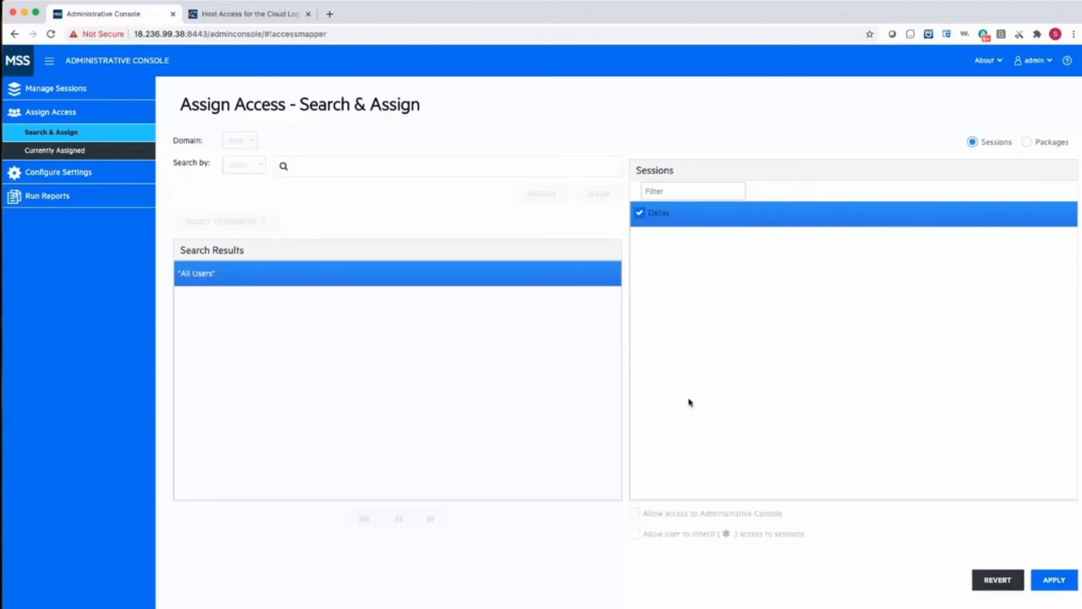
pyautogui.click(1052, 581)
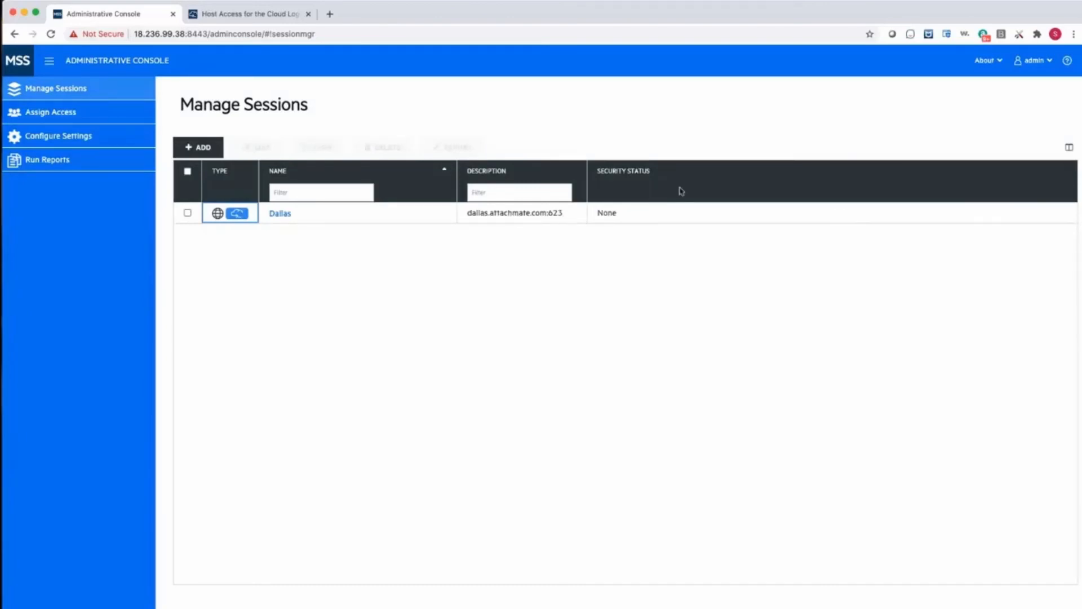
# Open the Dallas session's settings and map Host Green to blue 0000FF
pyautogui.click(239, 18)
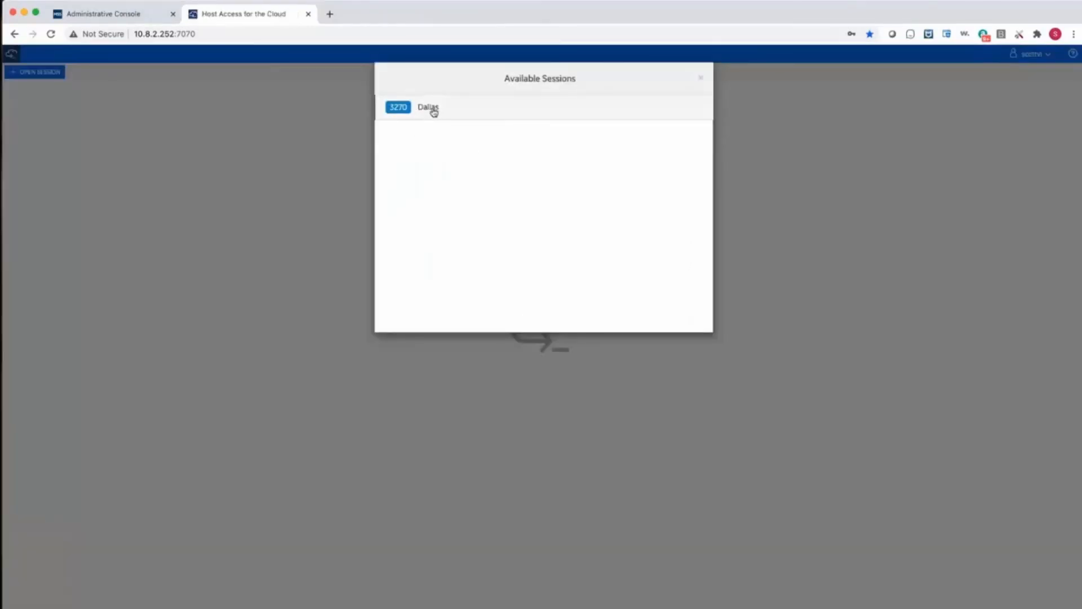
pyautogui.click(431, 108)
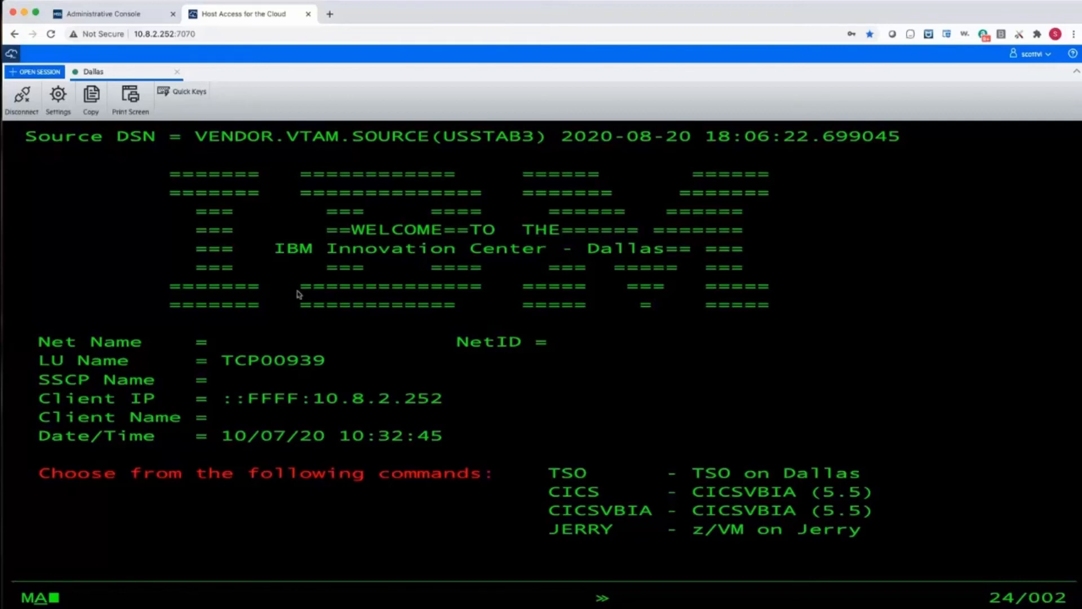
pyautogui.click(61, 108)
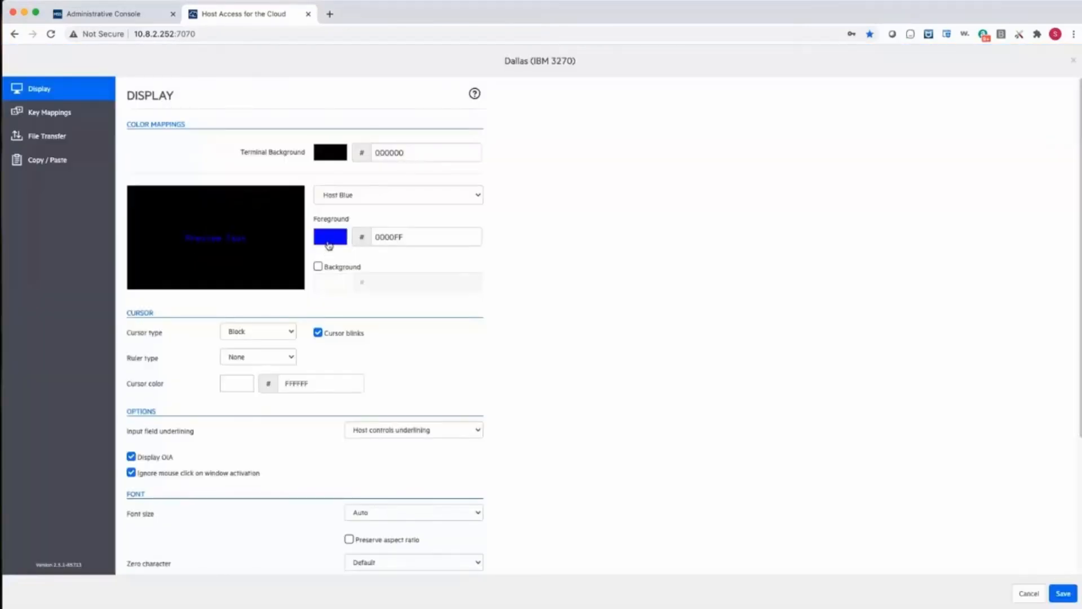
pyautogui.click(339, 195)
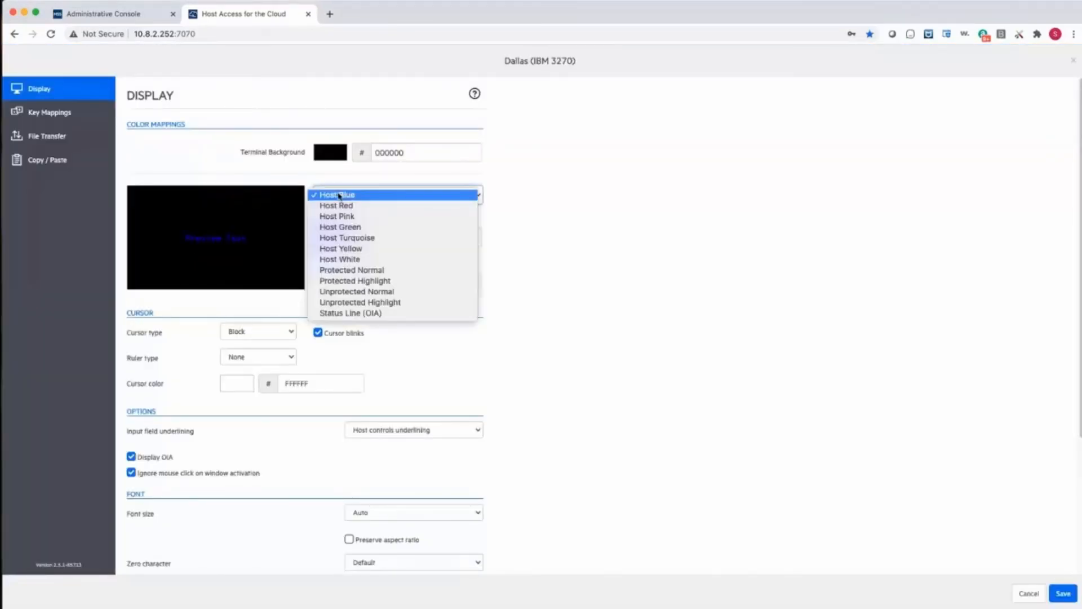
pyautogui.click(339, 195)
pyautogui.click(338, 194)
pyautogui.click(344, 228)
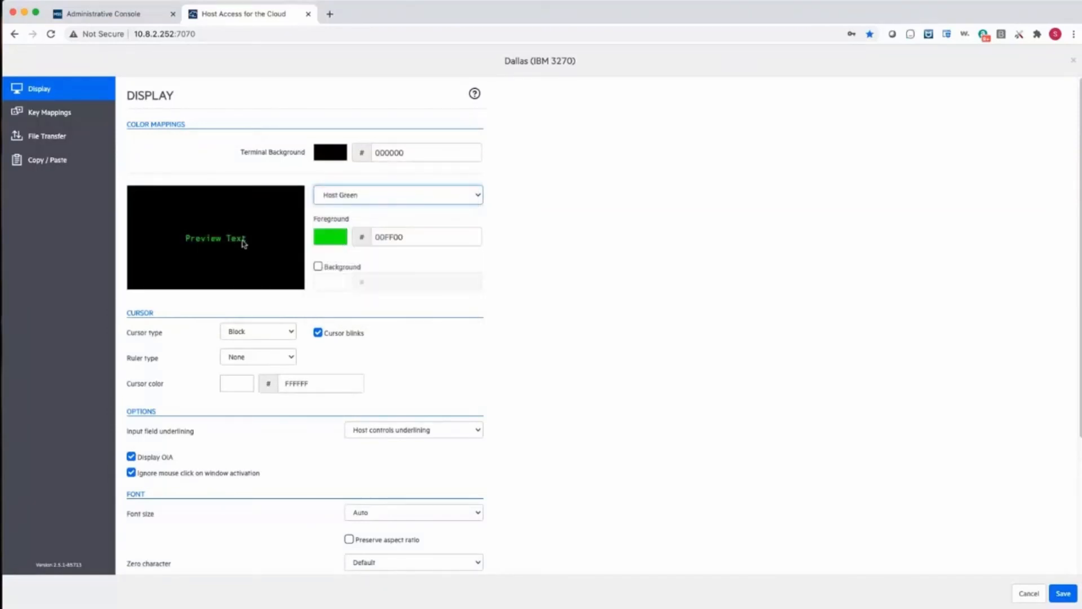
pyautogui.click(322, 238)
pyautogui.click(393, 210)
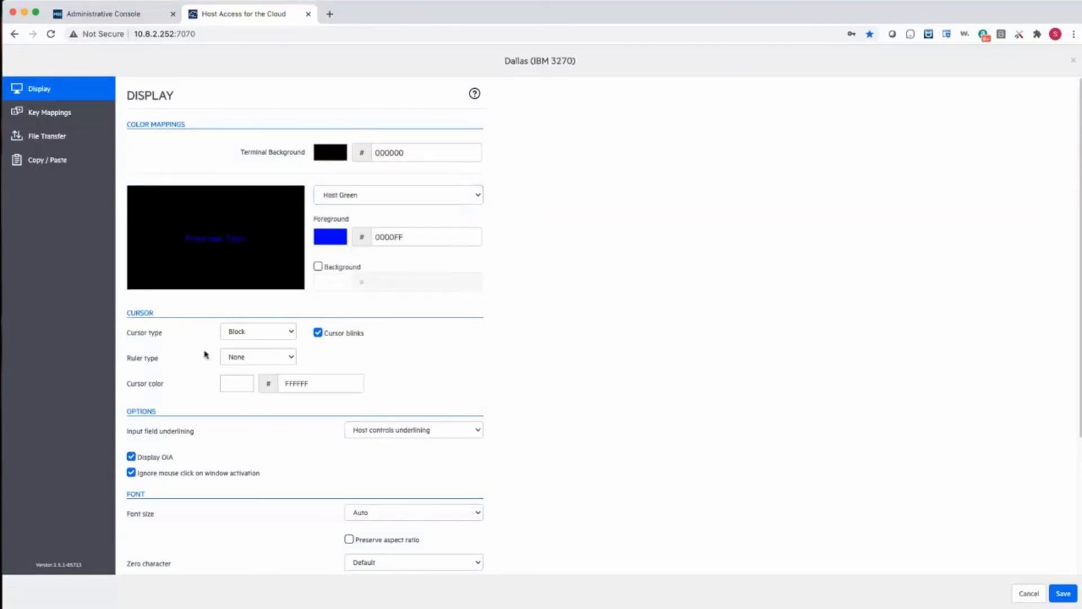
# Set the ruler type to Crosshair and save the display settings
pyautogui.click(249, 359)
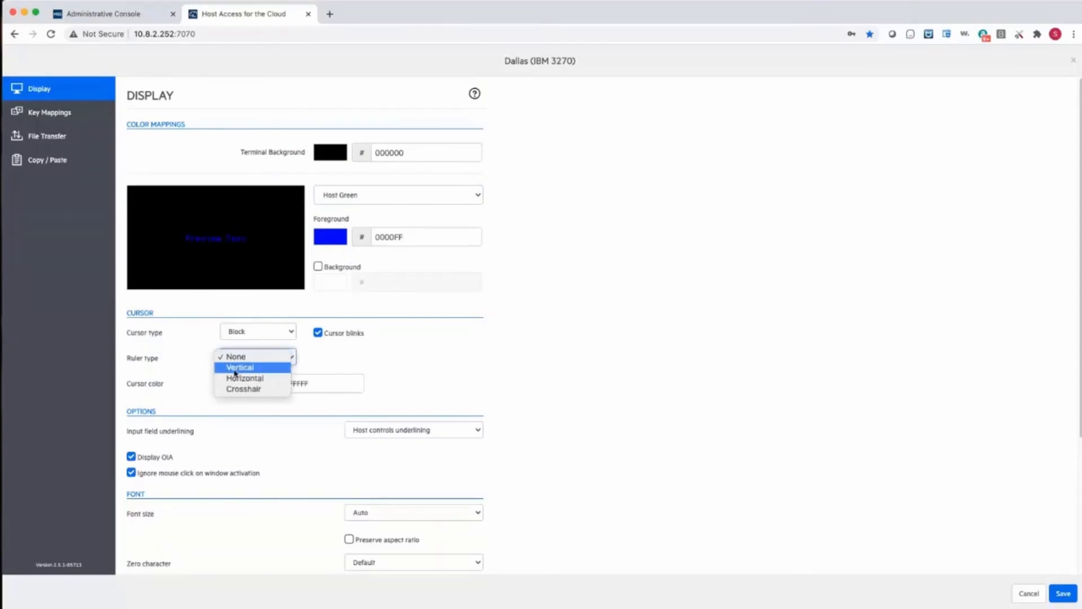
pyautogui.click(228, 390)
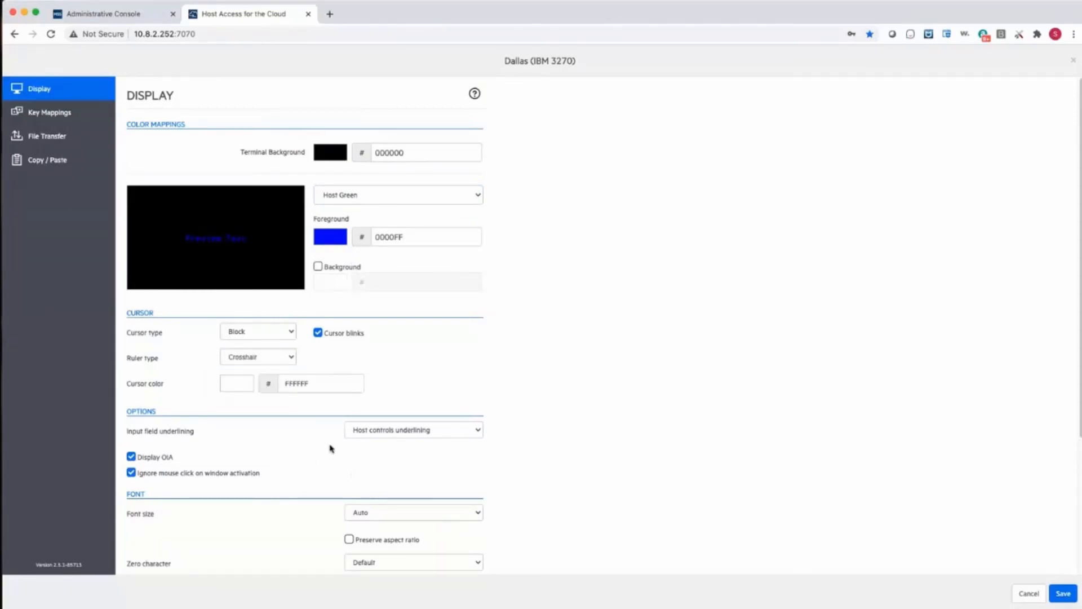
pyautogui.click(1063, 594)
# Send cics to reach CICS signon, then log out and return to the Administrative Console
pyautogui.write('c')
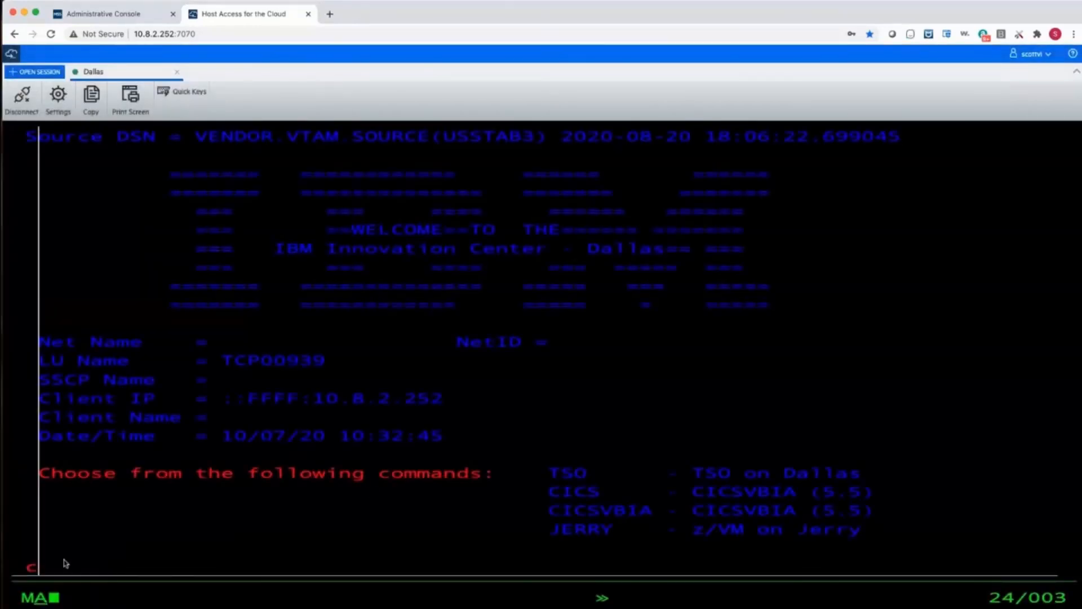
pyautogui.write('ics')
pyautogui.press('Return')
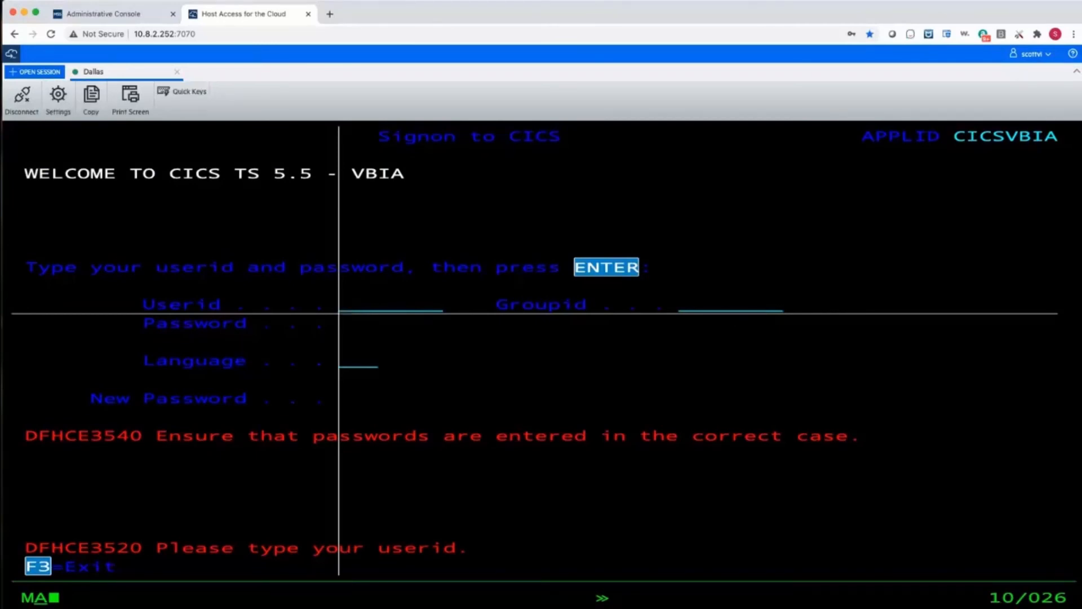
pyautogui.click(1031, 54)
pyautogui.click(1003, 74)
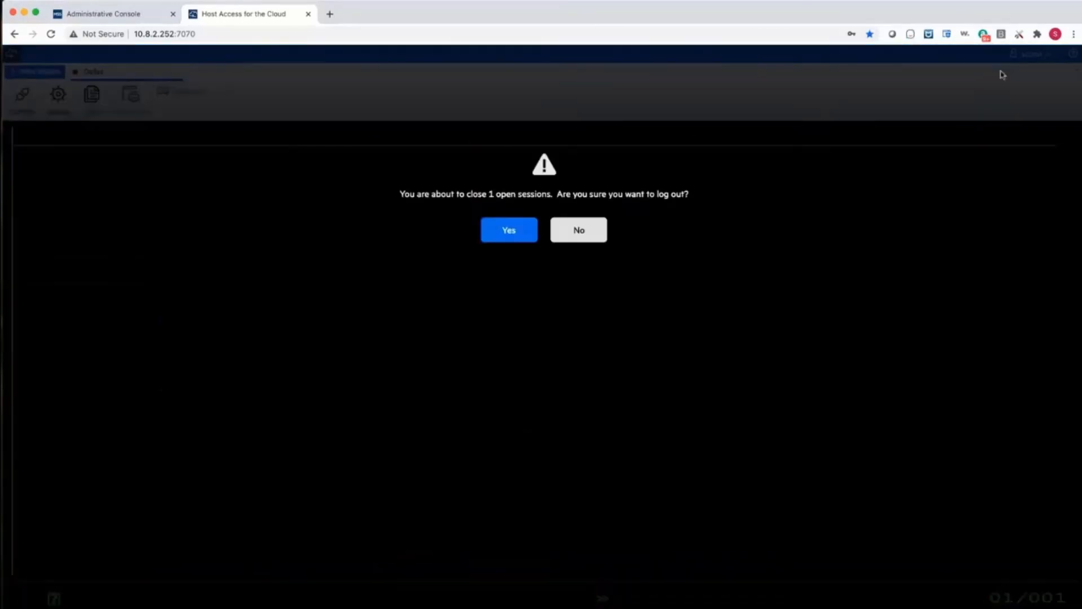
pyautogui.click(509, 230)
pyautogui.click(86, 13)
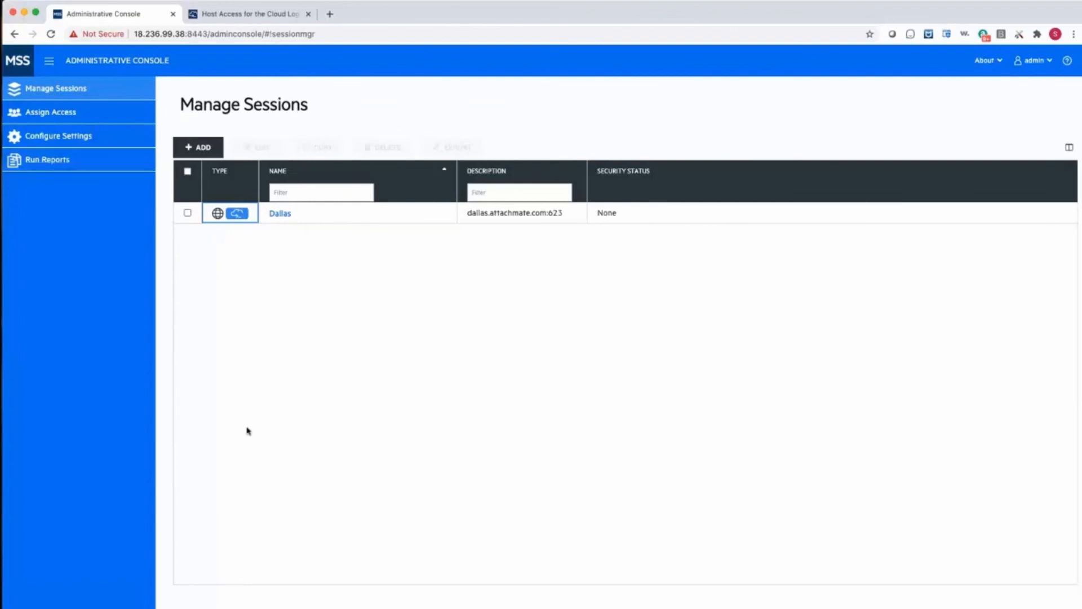
# Under Trusted Certificates, upload DADEVPKI_ROOTCA1B.cer as a new certificate for terminal emulator clients
pyautogui.click(45, 141)
pyautogui.click(69, 228)
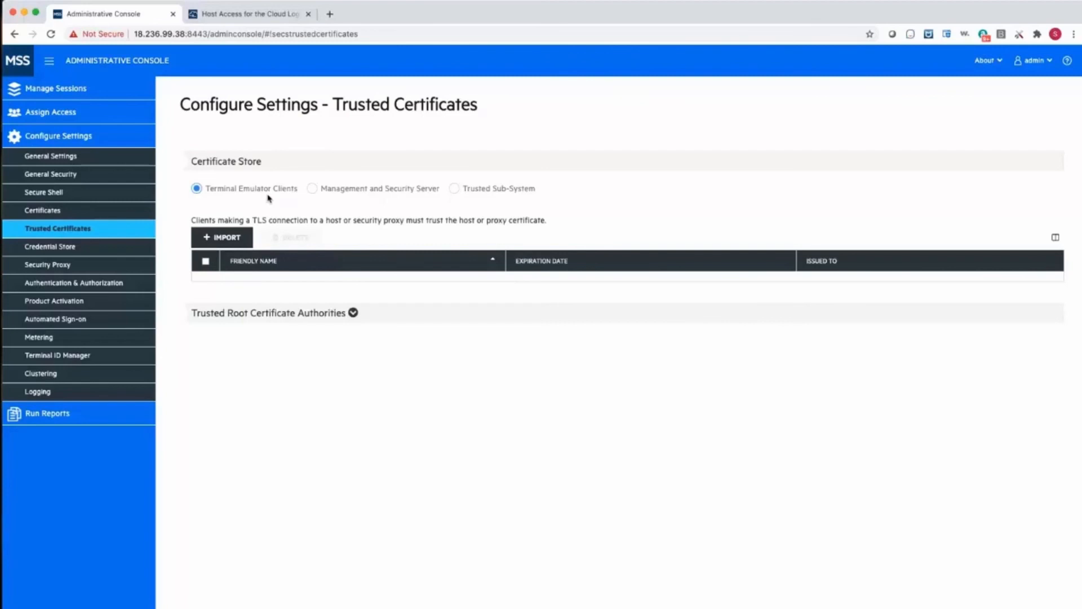
pyautogui.click(244, 242)
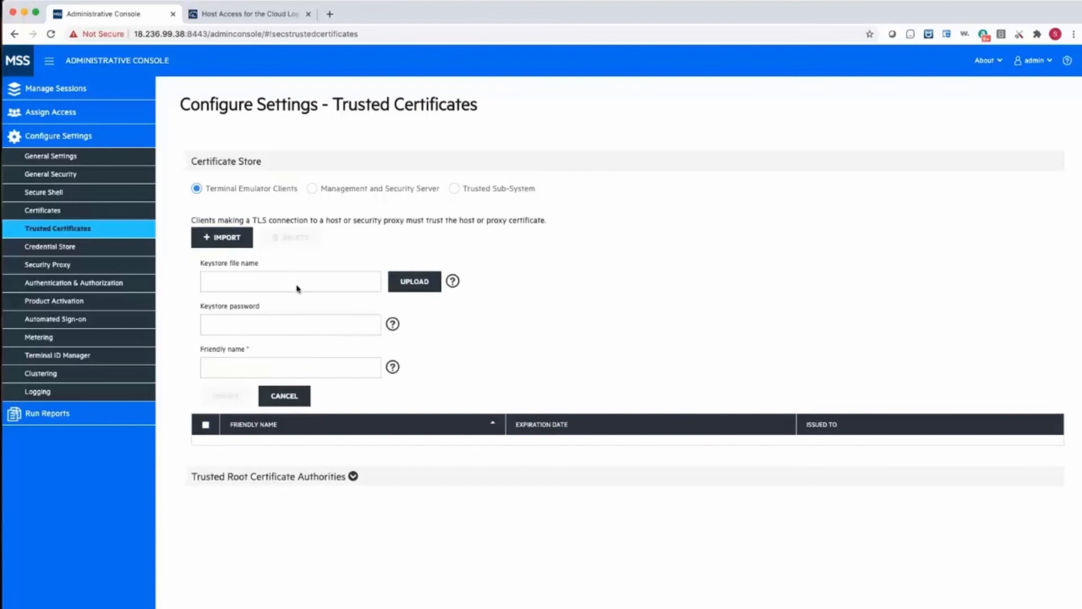
pyautogui.click(81, 230)
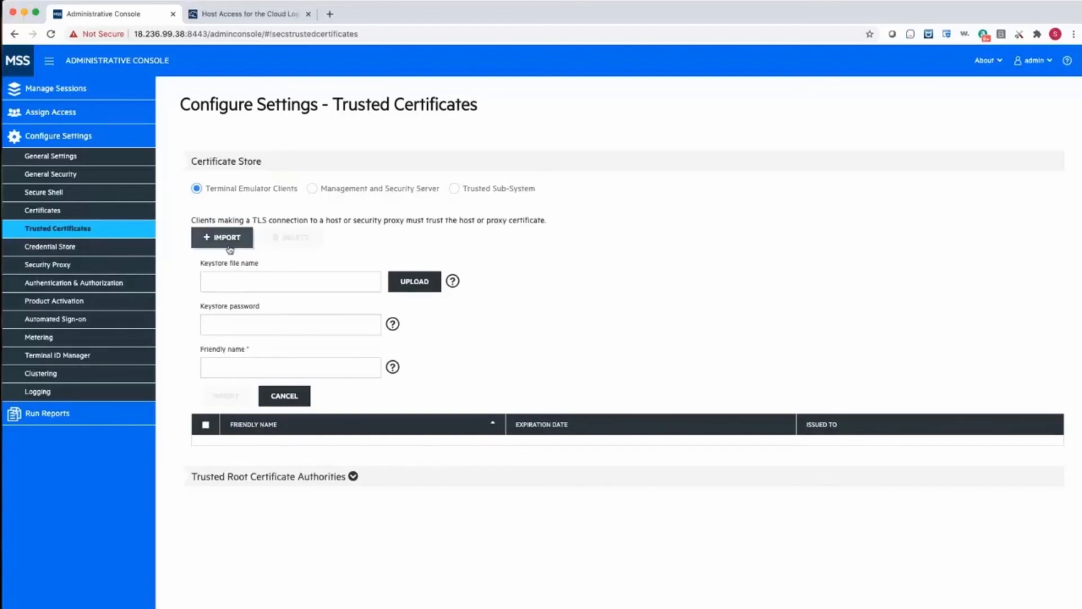
pyautogui.click(418, 291)
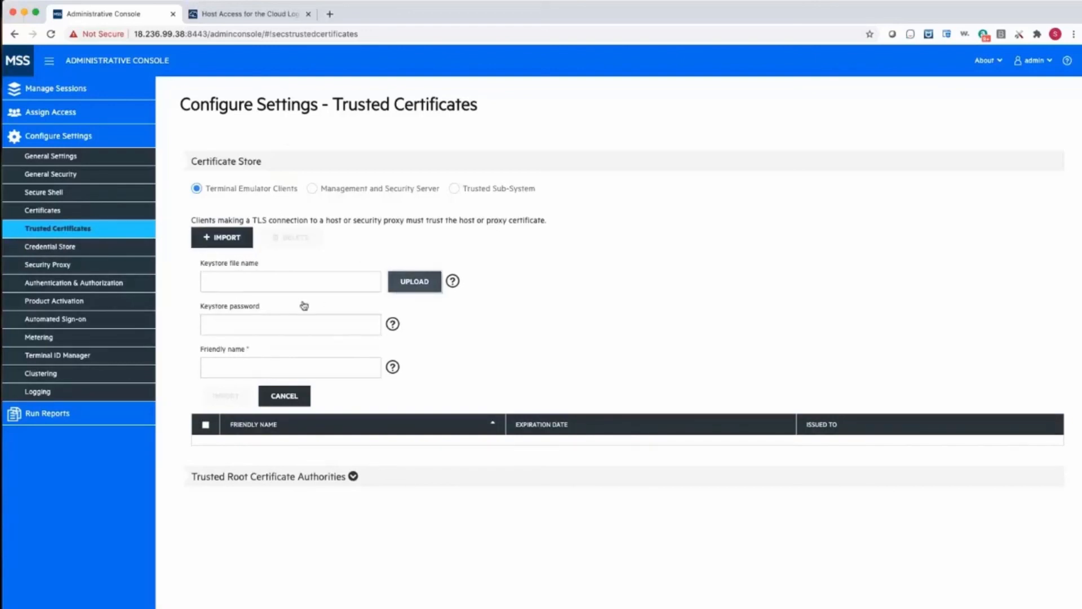
pyautogui.click(340, 86)
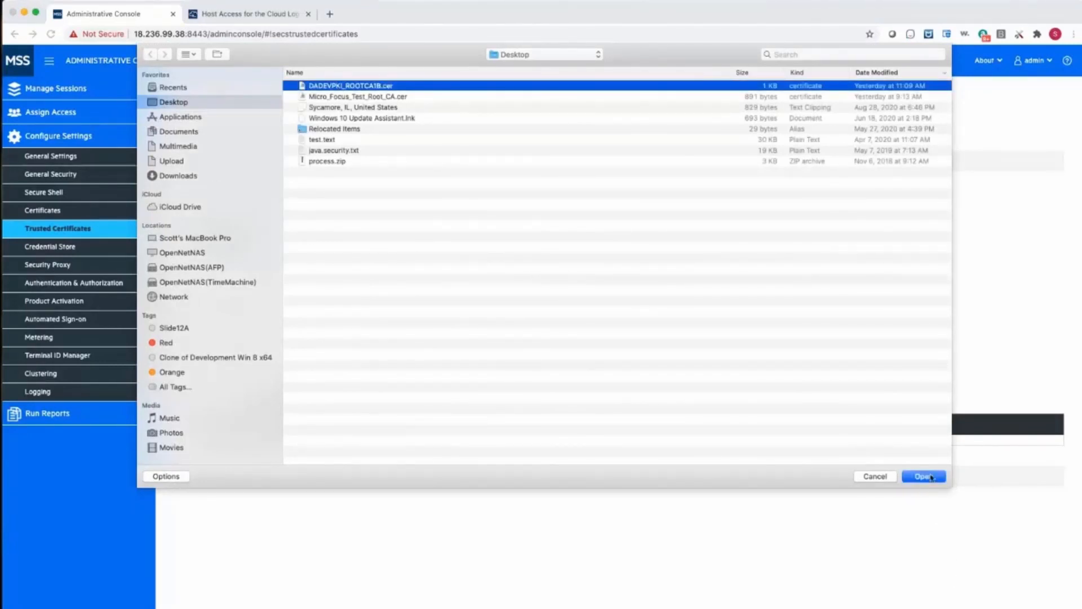
pyautogui.click(926, 481)
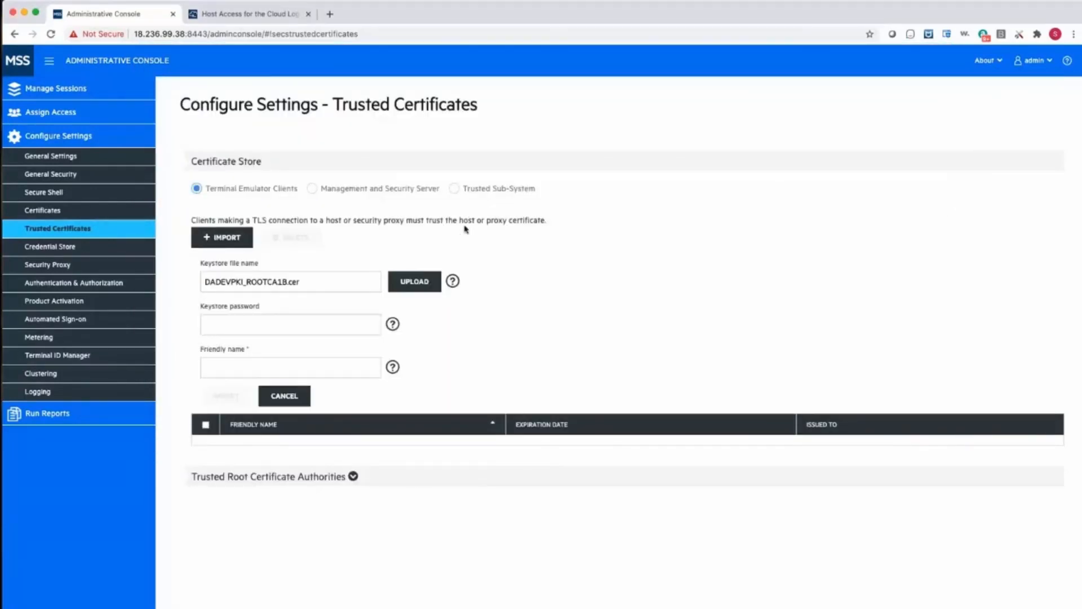
# Give the certificate the friendly name 'Microfocus Hosts' and import it into the trusted store
pyautogui.click(254, 372)
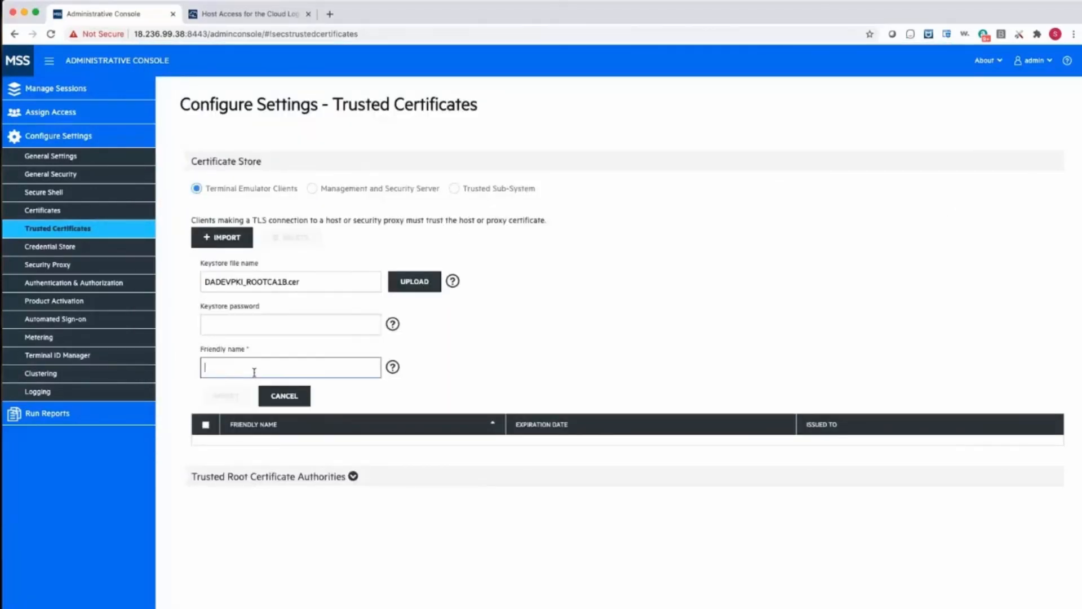
pyautogui.write('Microfocus Hosts')
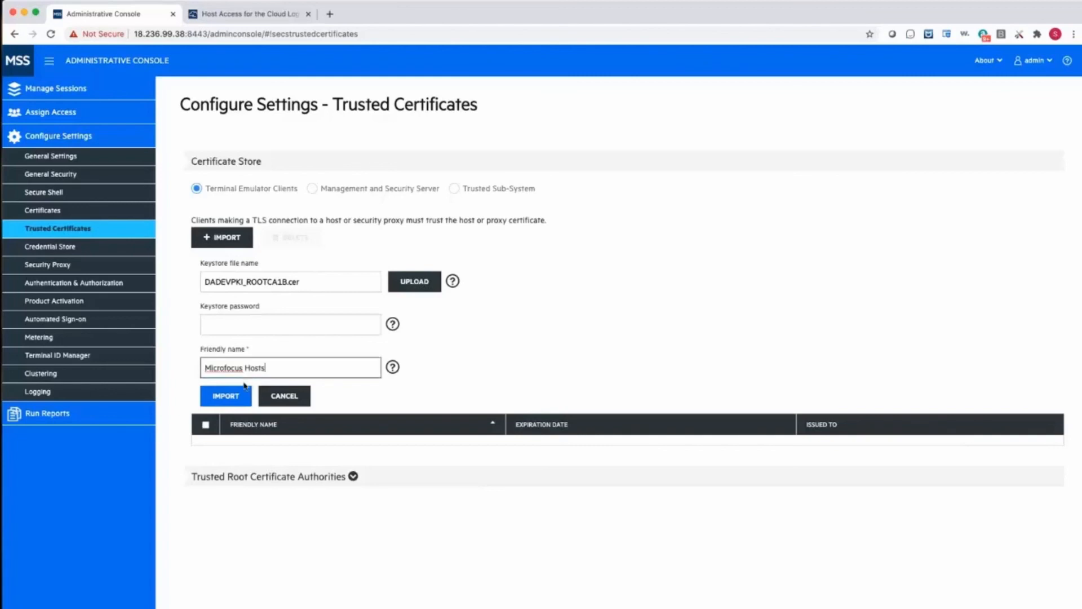
pyautogui.click(228, 404)
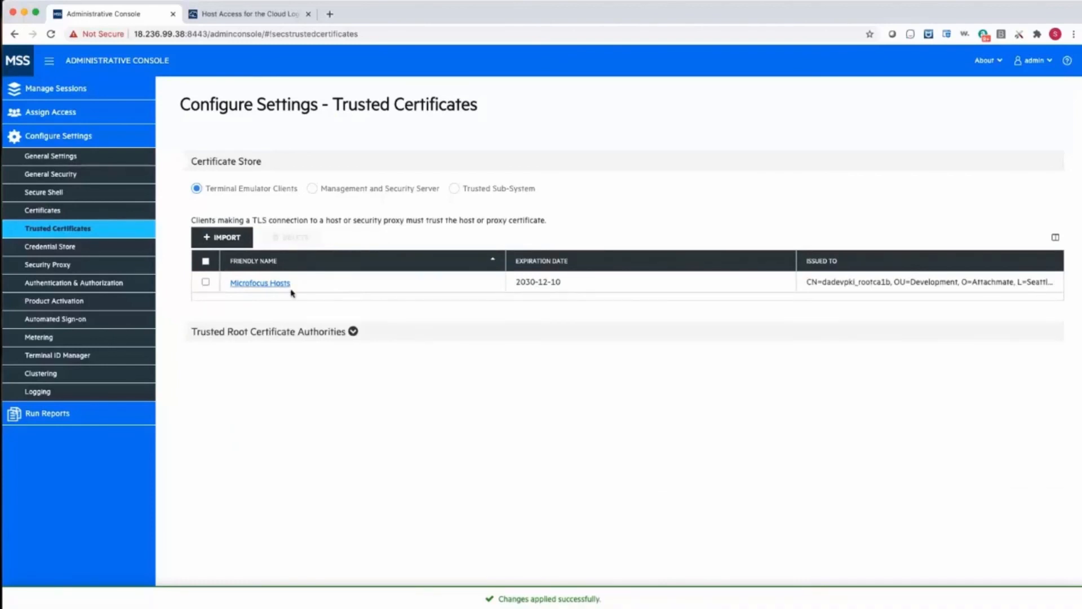
pyautogui.moveTo(823, 282); pyautogui.dragTo(1047, 283)
# Open the Dallas session from Manage Sessions and launch its connection settings
pyautogui.click(673, 289)
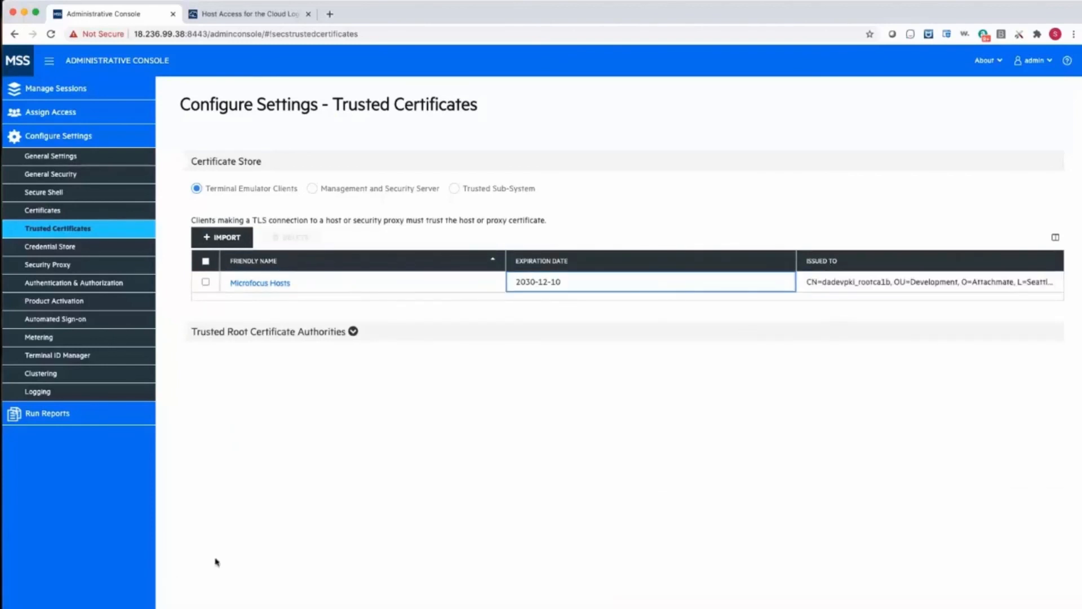
pyautogui.click(96, 96)
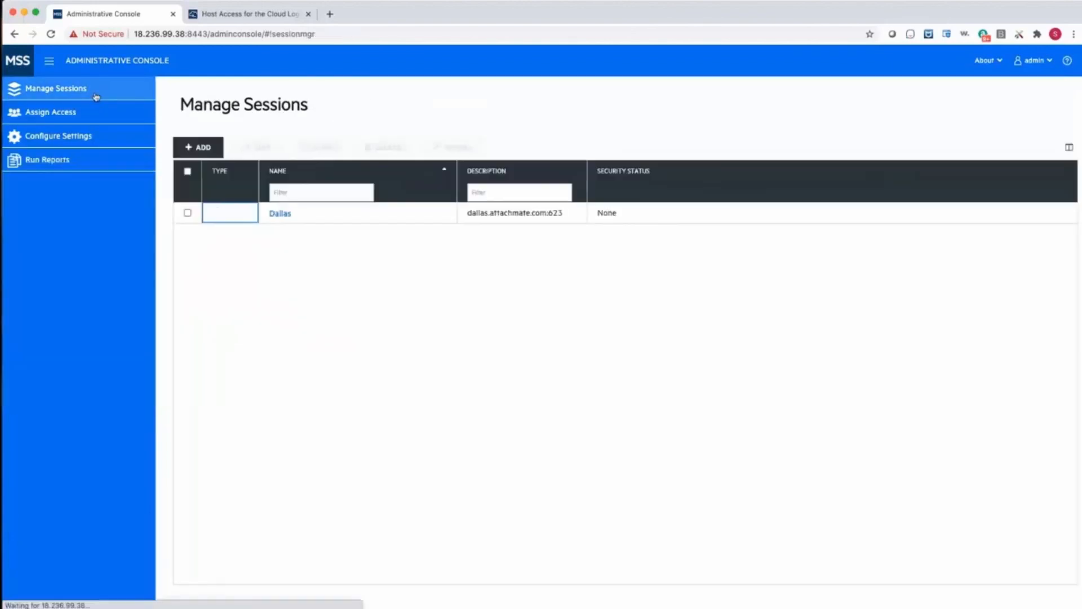
pyautogui.click(282, 214)
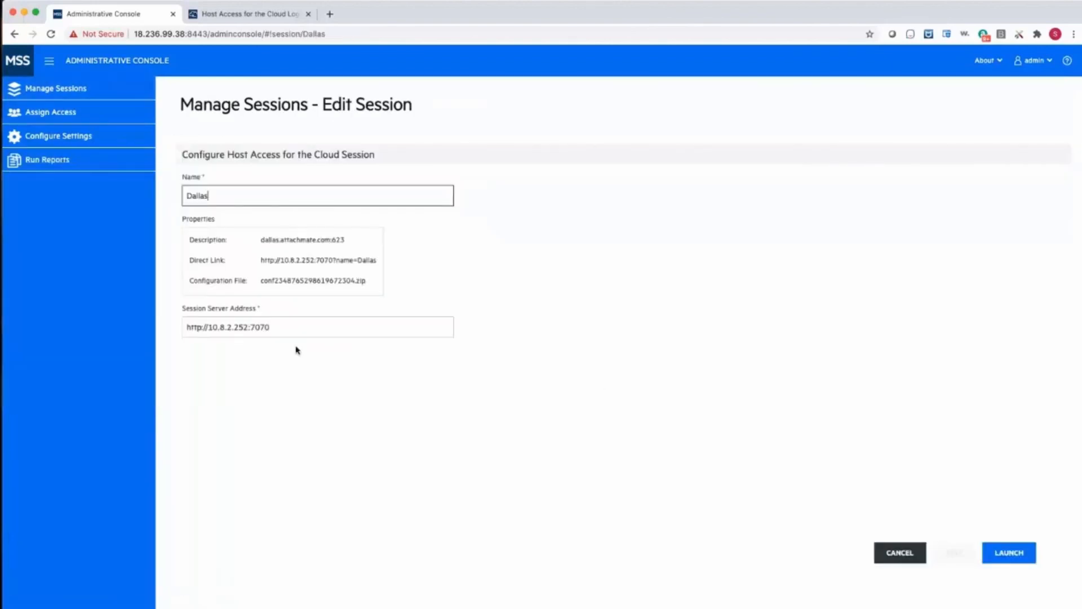
pyautogui.click(1009, 552)
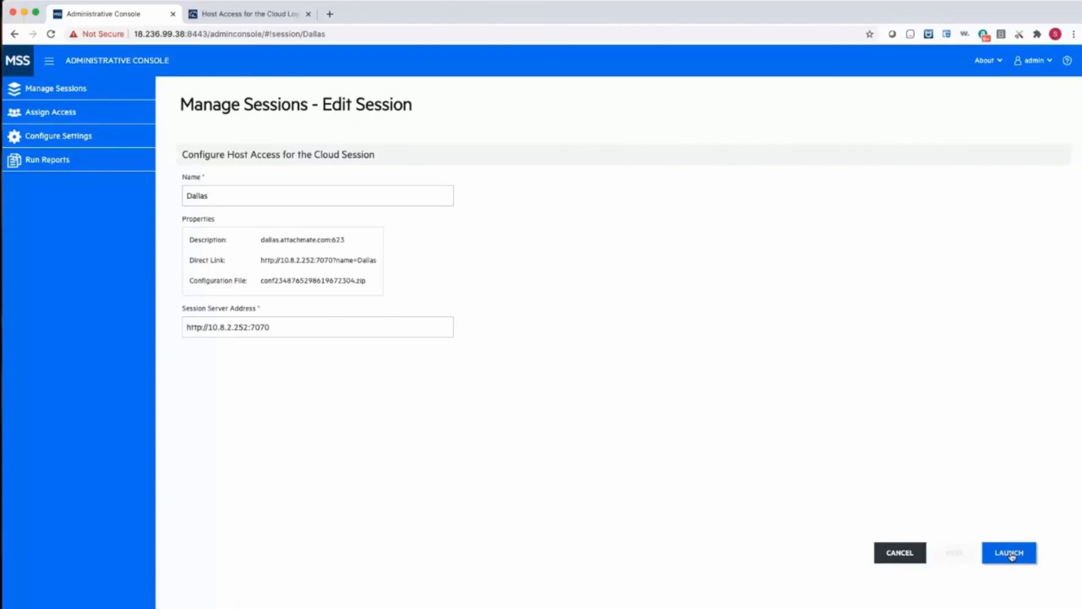
# Change the Dallas port from 623 to 823, set TLS/SSL security to TLS 1.2, and save
pyautogui.moveTo(406, 148); pyautogui.dragTo(352, 148)
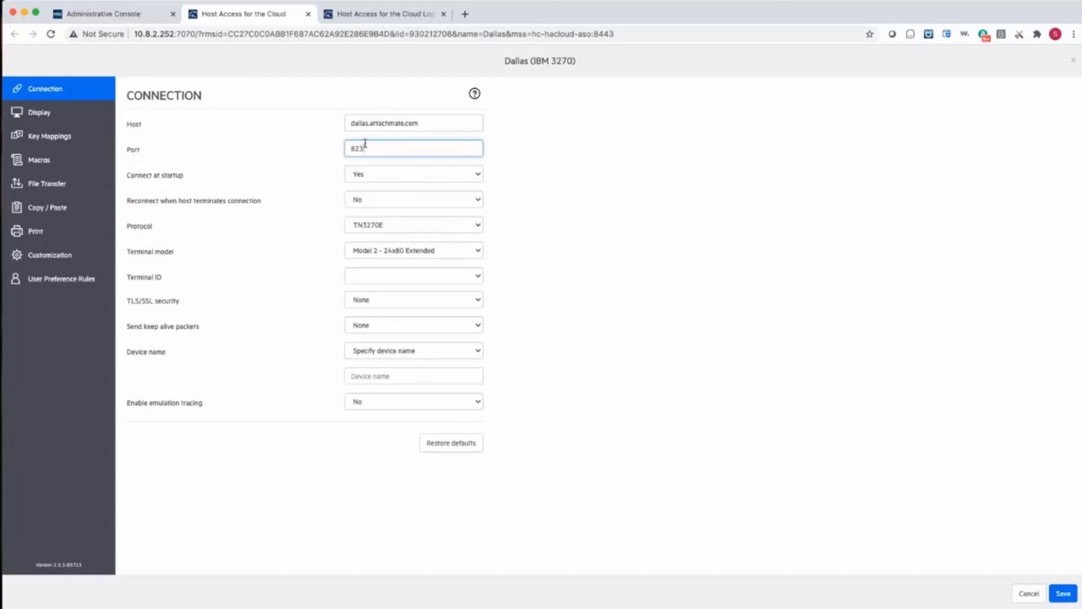
pyautogui.click(370, 304)
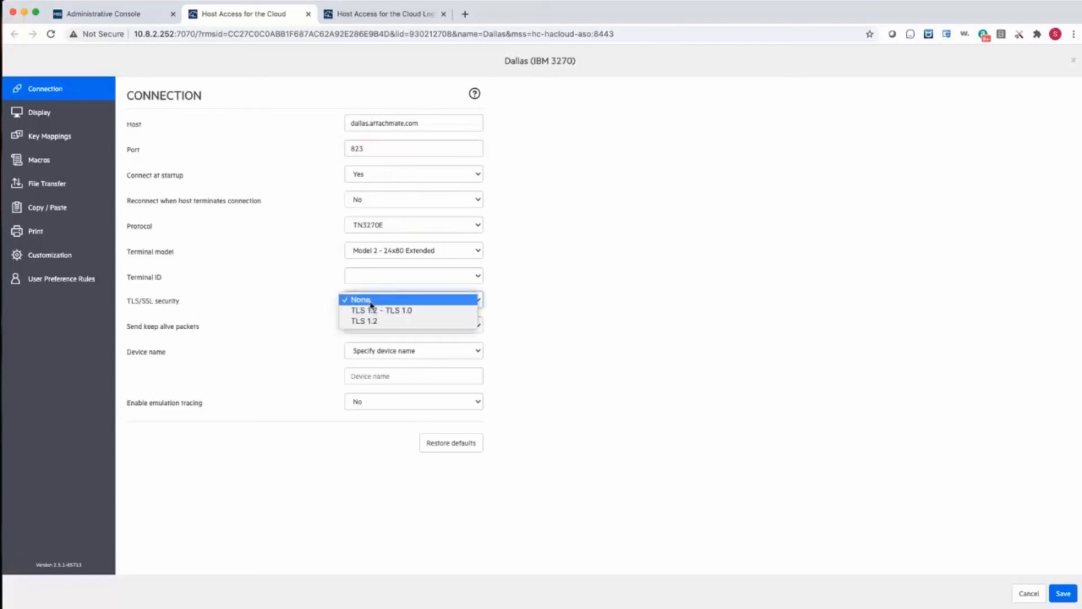
pyautogui.click(378, 321)
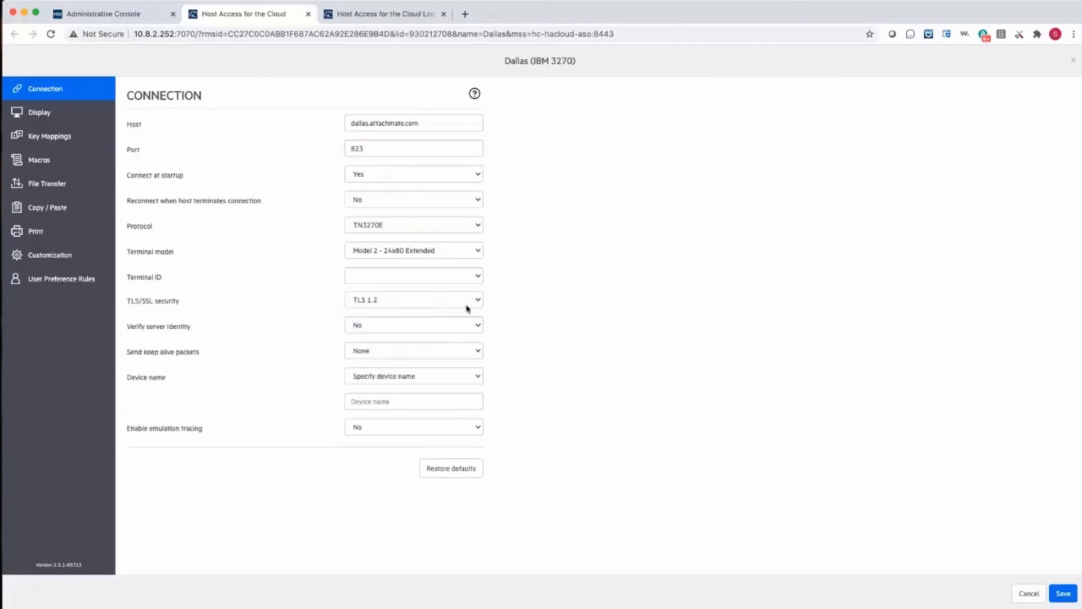
pyautogui.click(1063, 593)
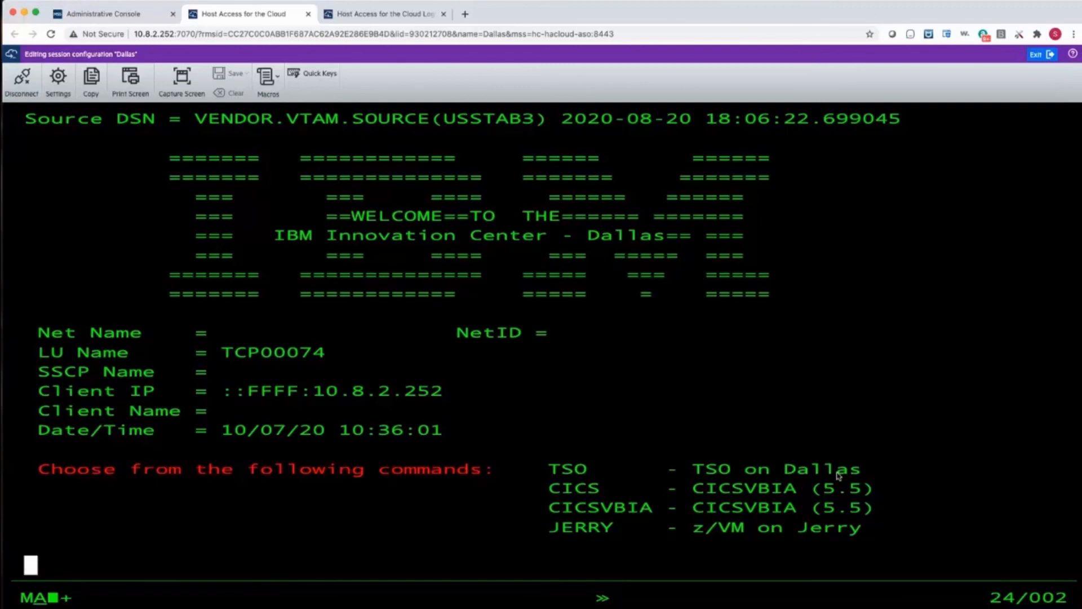
pyautogui.click(1047, 57)
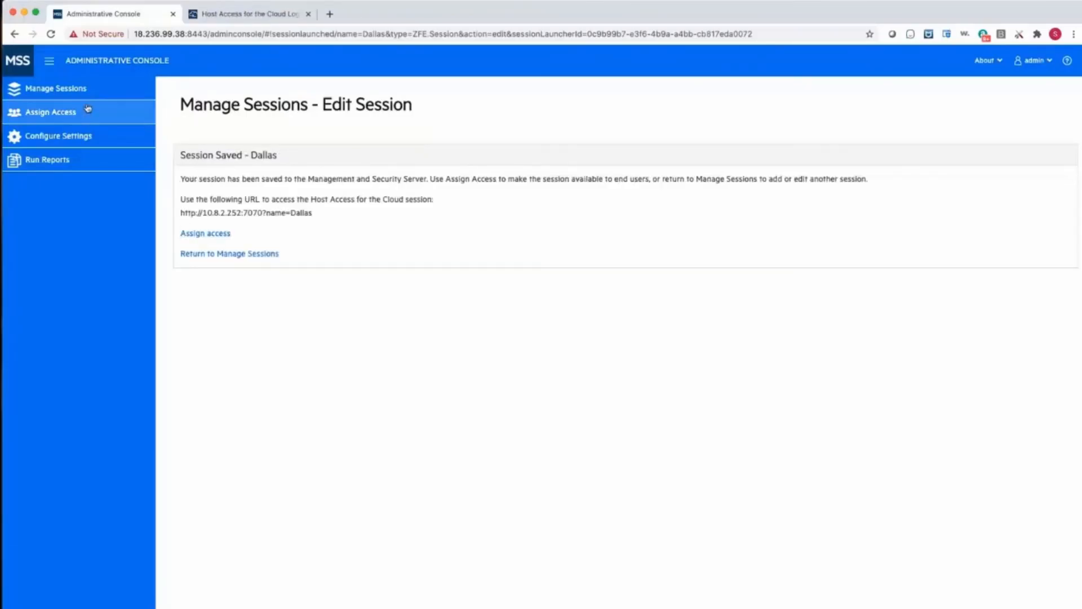
# Return to Manage Sessions to confirm Dallas uses dallas.attachmate.com:823 with SSL/TLS encryption
pyautogui.click(31, 97)
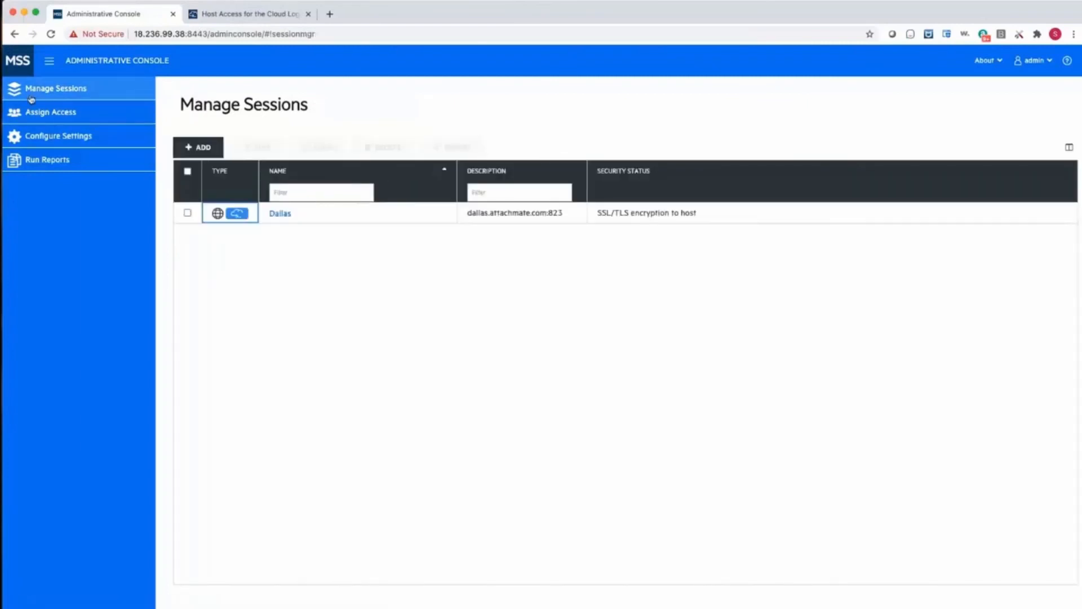
pyautogui.click(468, 198)
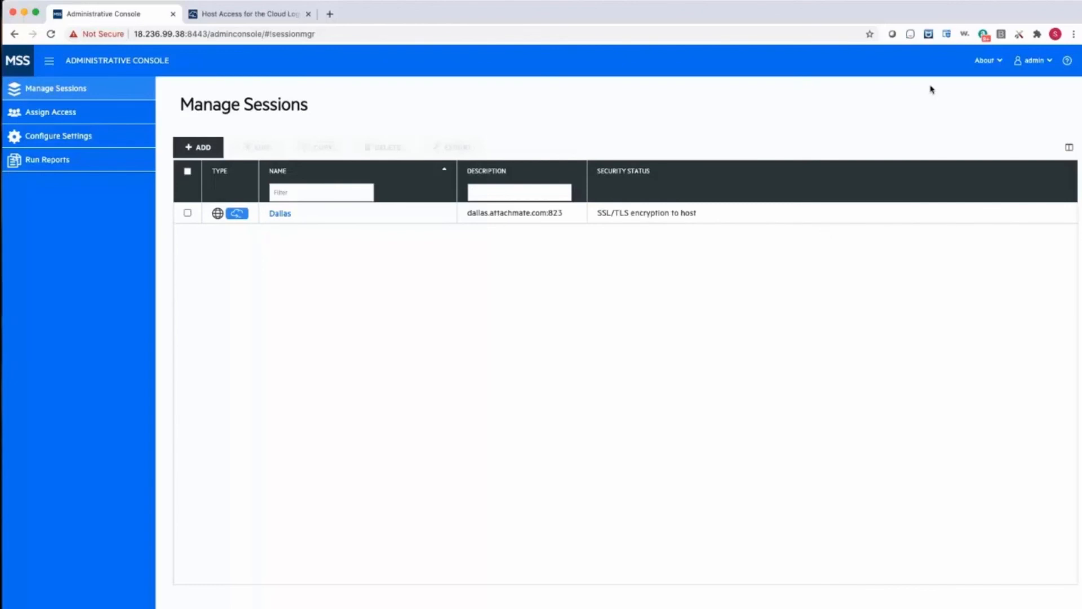
# Sign in to Host Access for the Cloud with the user's credentials and open the Dallas 3270 session
pyautogui.click(268, 14)
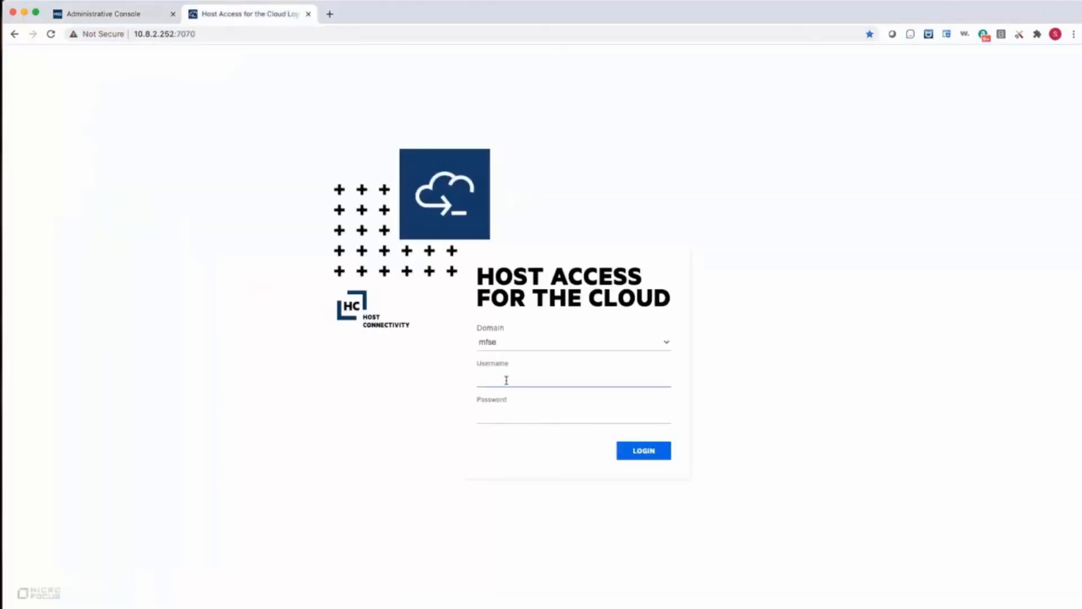
pyautogui.write('scomi')
pyautogui.press('Tab')
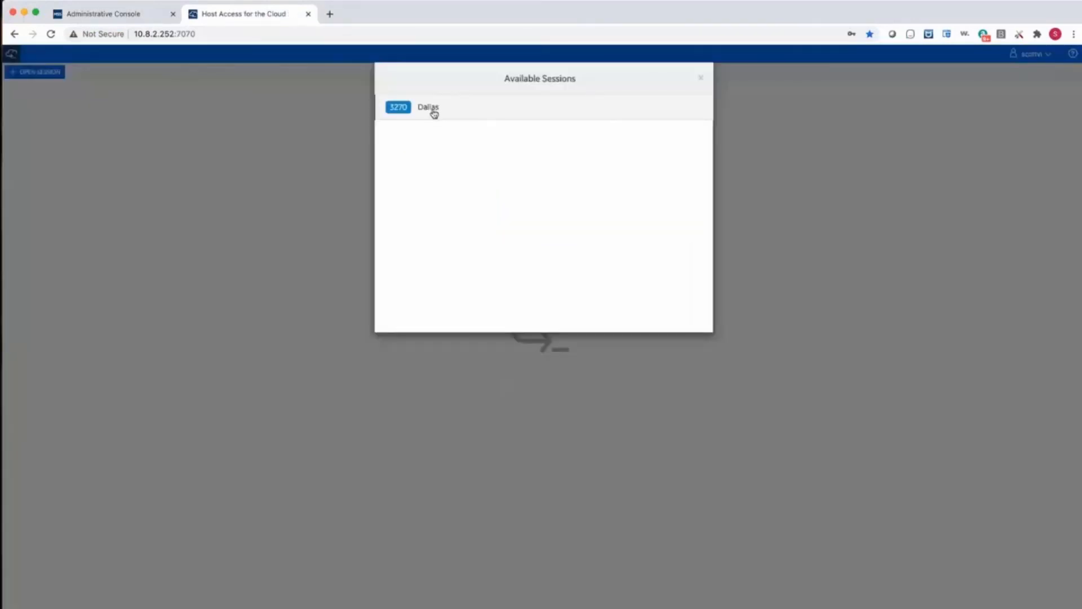
pyautogui.click(433, 112)
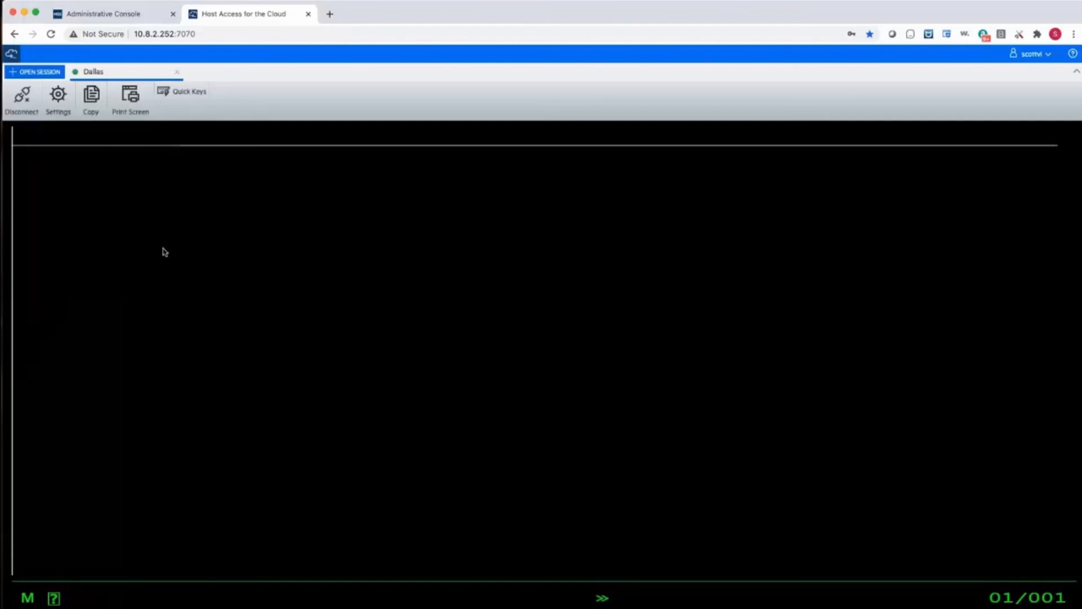